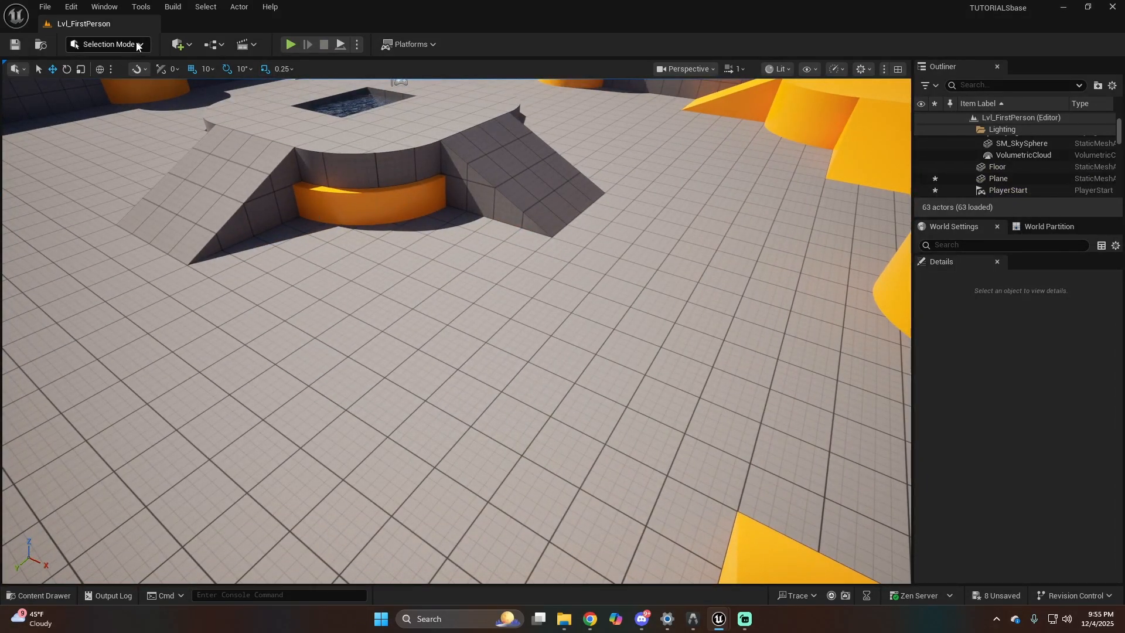
Create a new material named M_WaterAnim in the project's Materials folder.
click(52, 593)
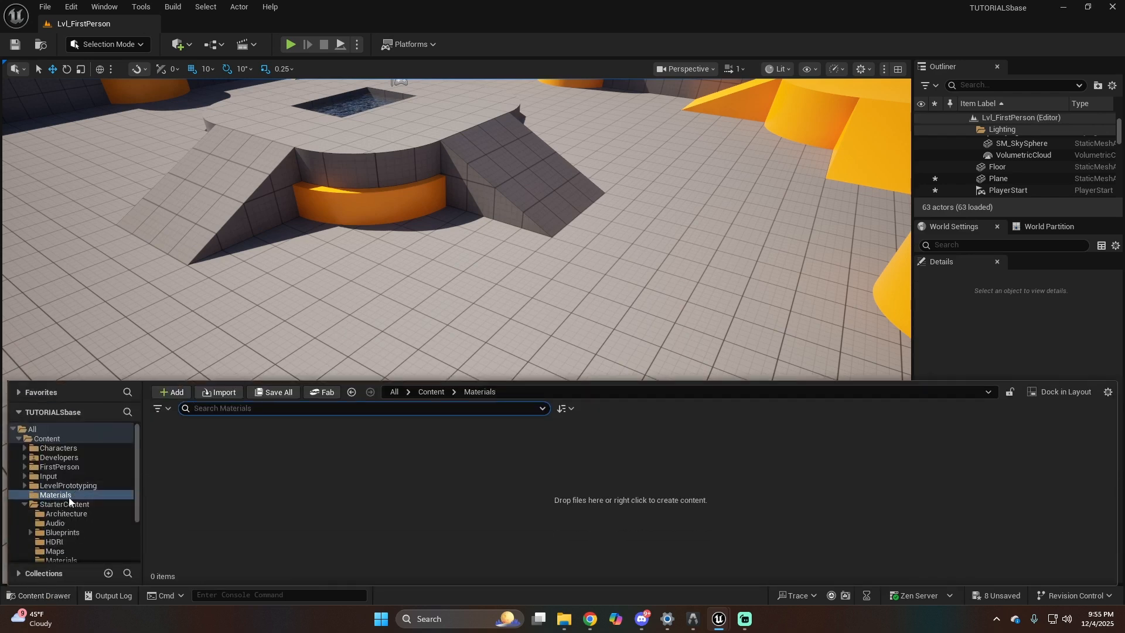
right_click(263, 466)
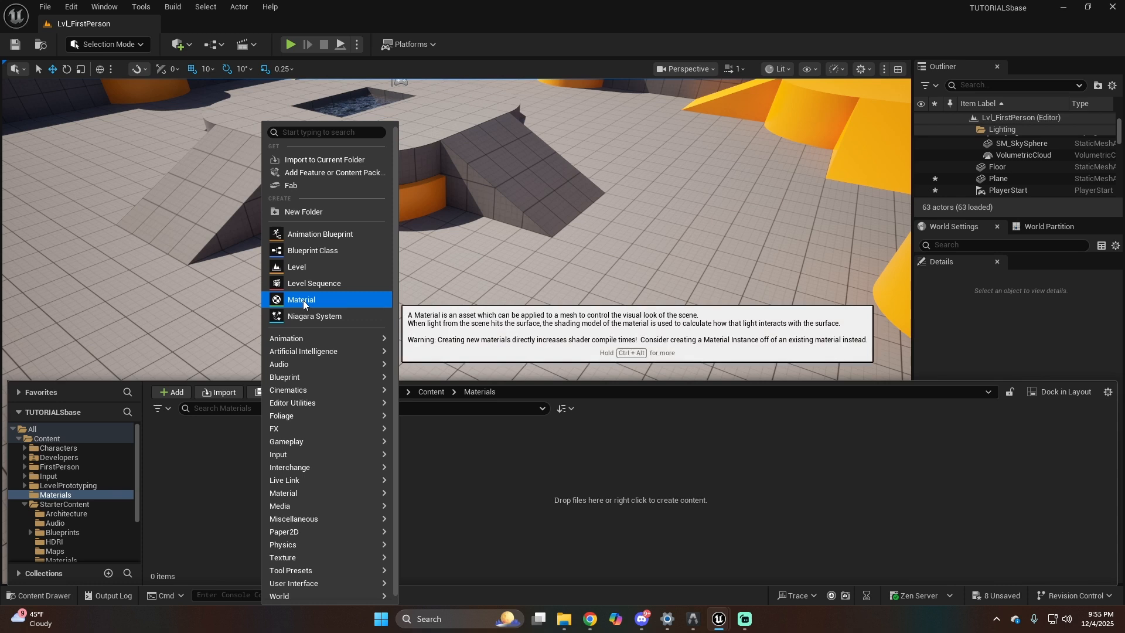
click(301, 299)
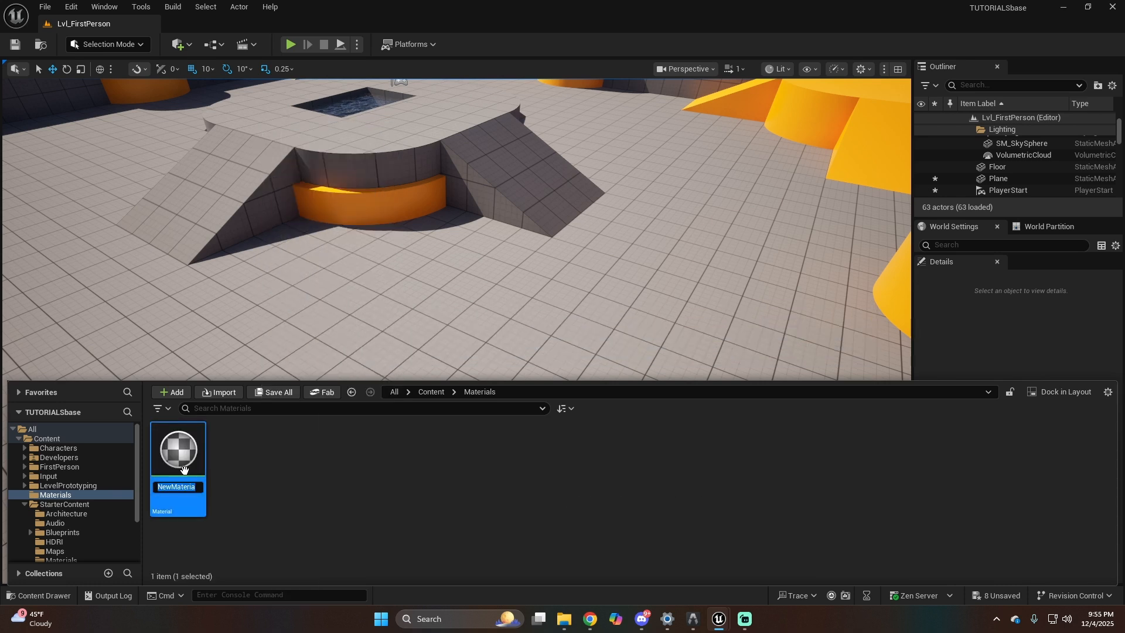
text(M_WaterAnim)
key(Return)
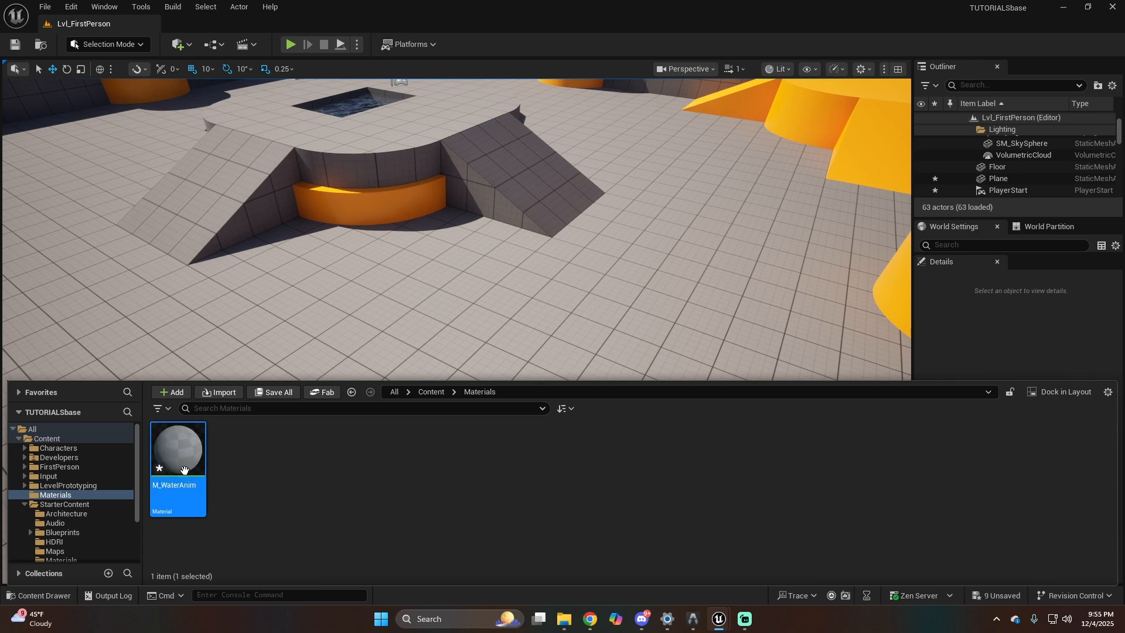
Open the M_WaterAnim material for editing and set its shading model to SingleLayerWater.
double_click(177, 449)
right_drag(683, 325, 759, 237)
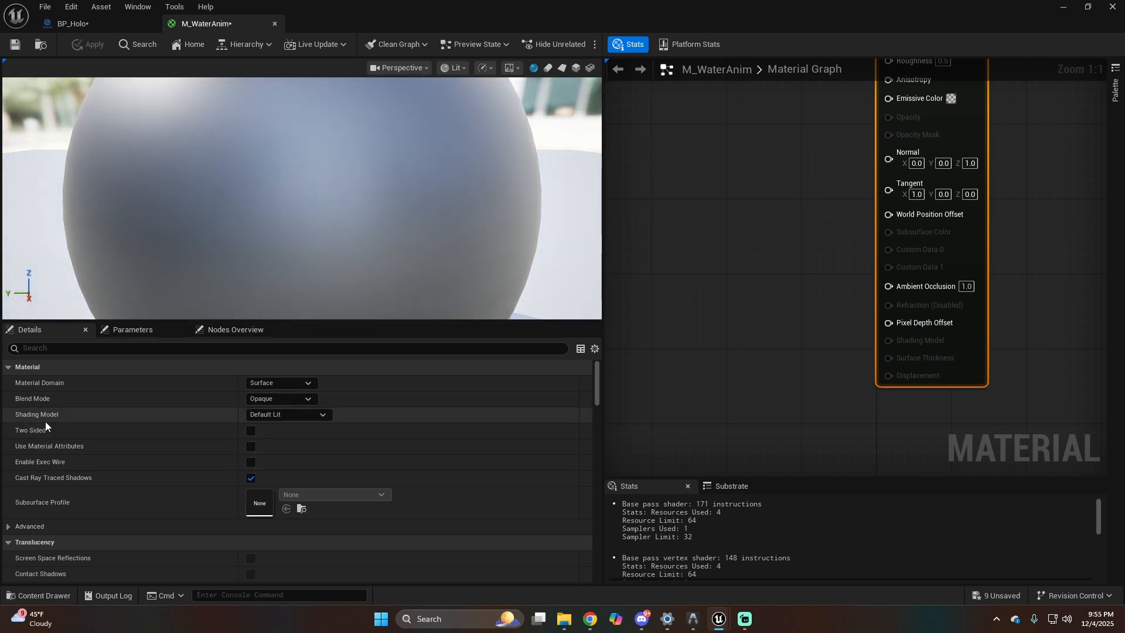
click(293, 417)
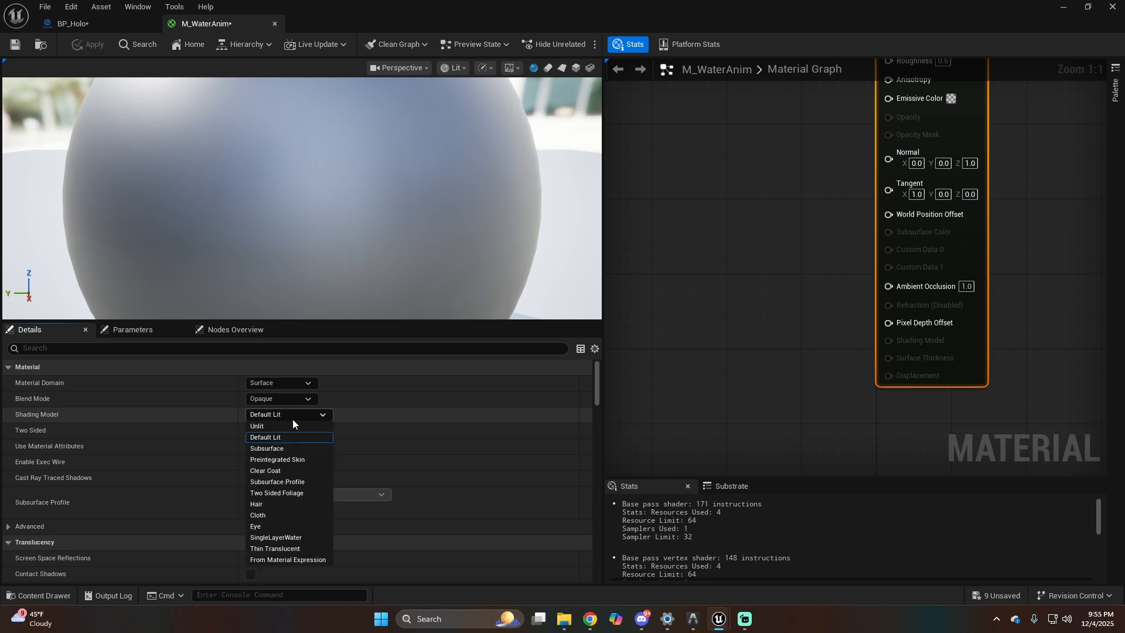
click(286, 537)
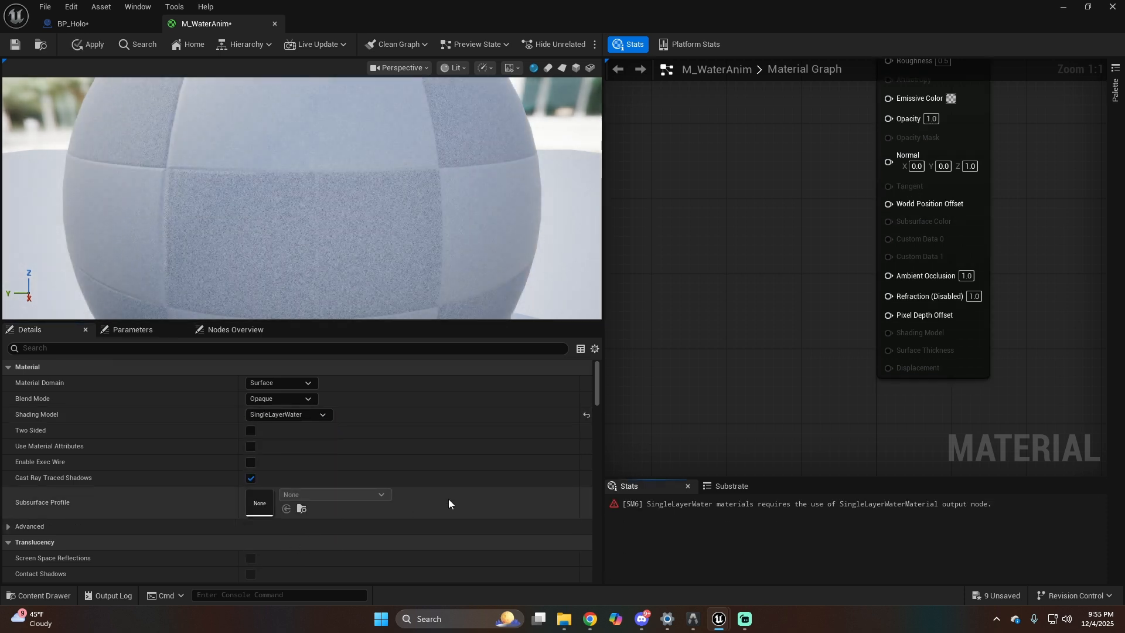
Add a SingleLayerWaterMaterialOutput node to the graph and place it just below the main material node.
right_click(781, 381)
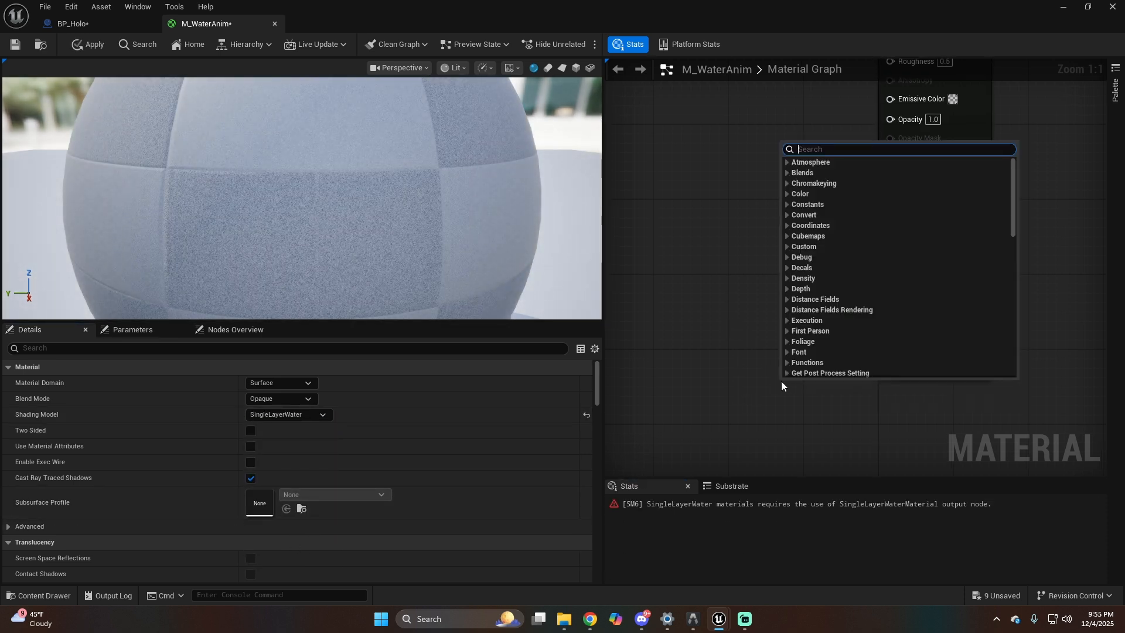
text(singlel)
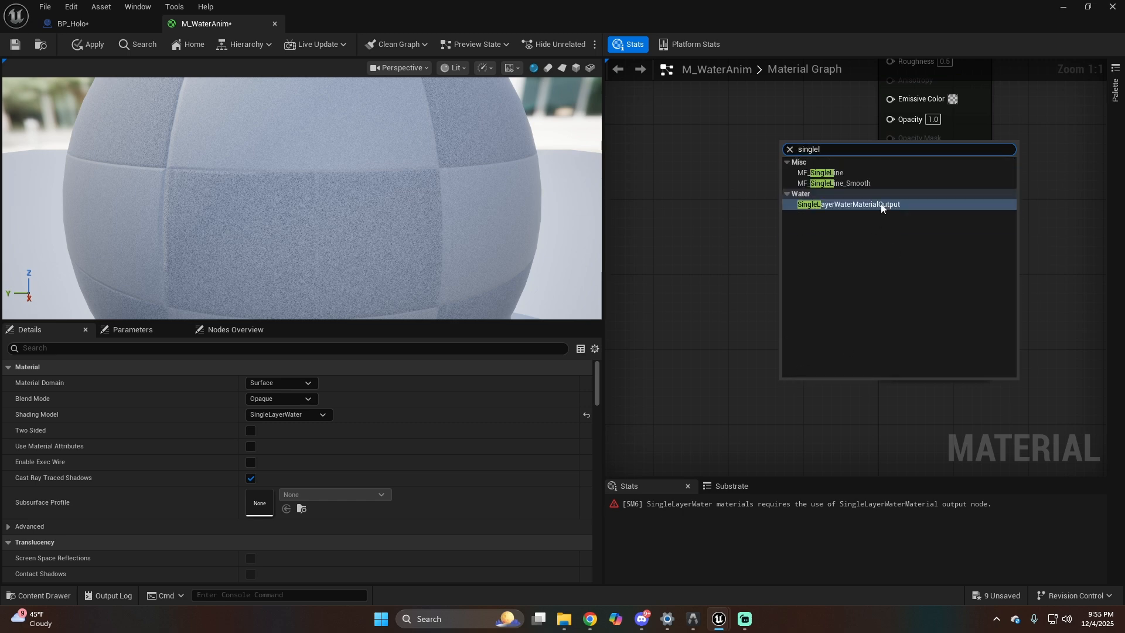
click(880, 204)
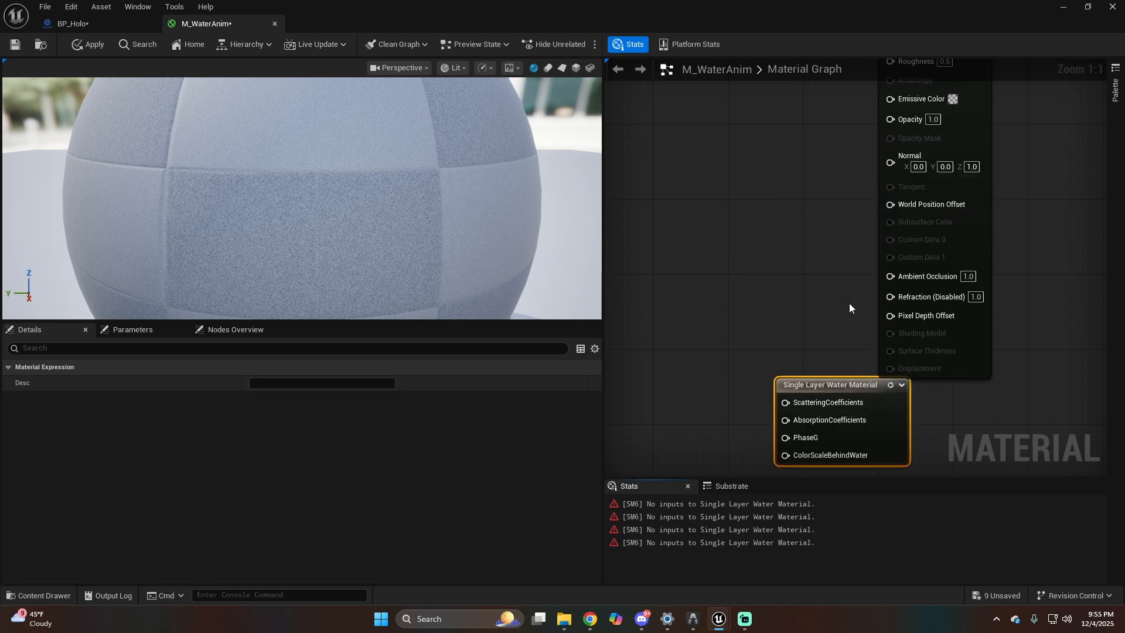
drag(861, 385, 951, 395)
Add a Constant3Vector node beside the Single Layer Water Material node and connect its output to AbsorptionCoefficients.
right_drag(790, 336, 748, 338)
scroll(729, 279, down, 3)
right_click(683, 403)
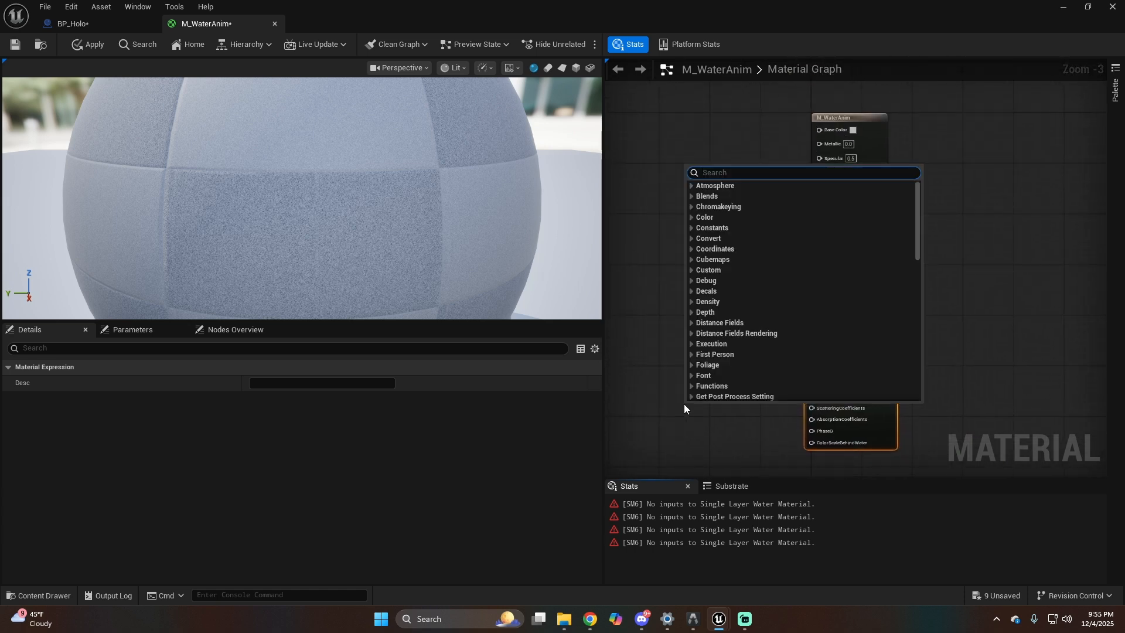
click(680, 418)
click(681, 417)
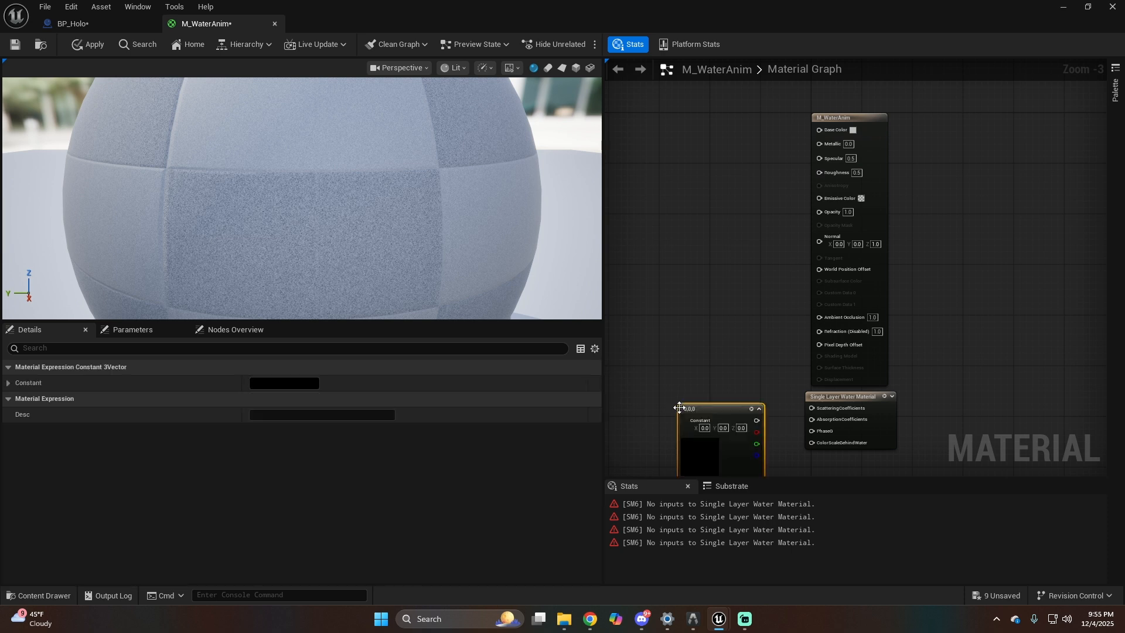
drag(727, 395, 813, 419)
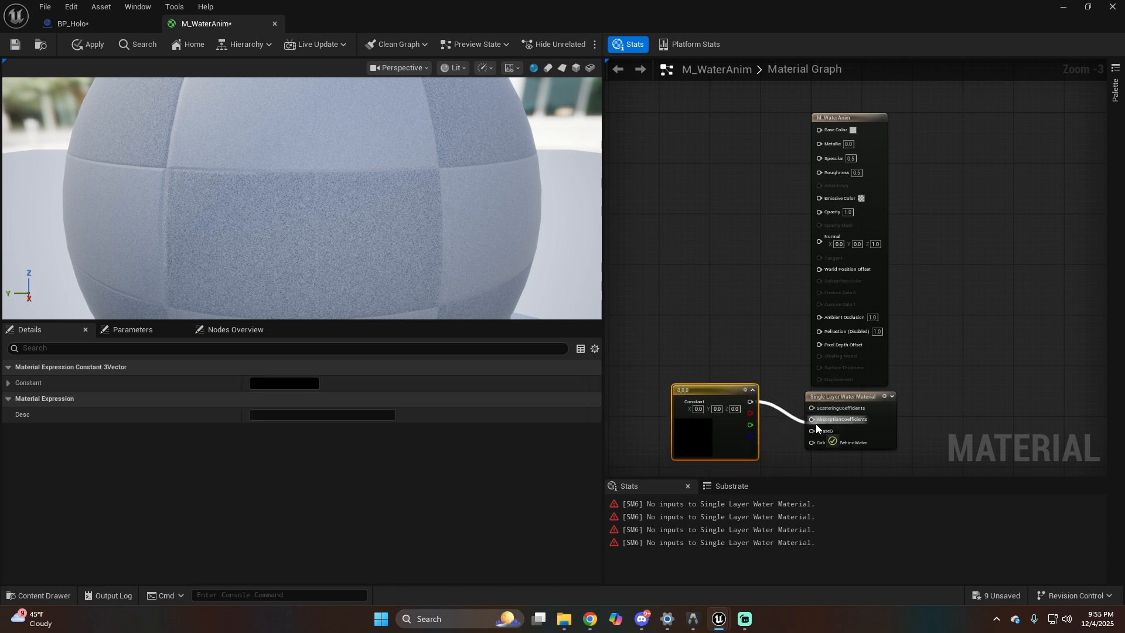
drag(723, 390, 722, 402)
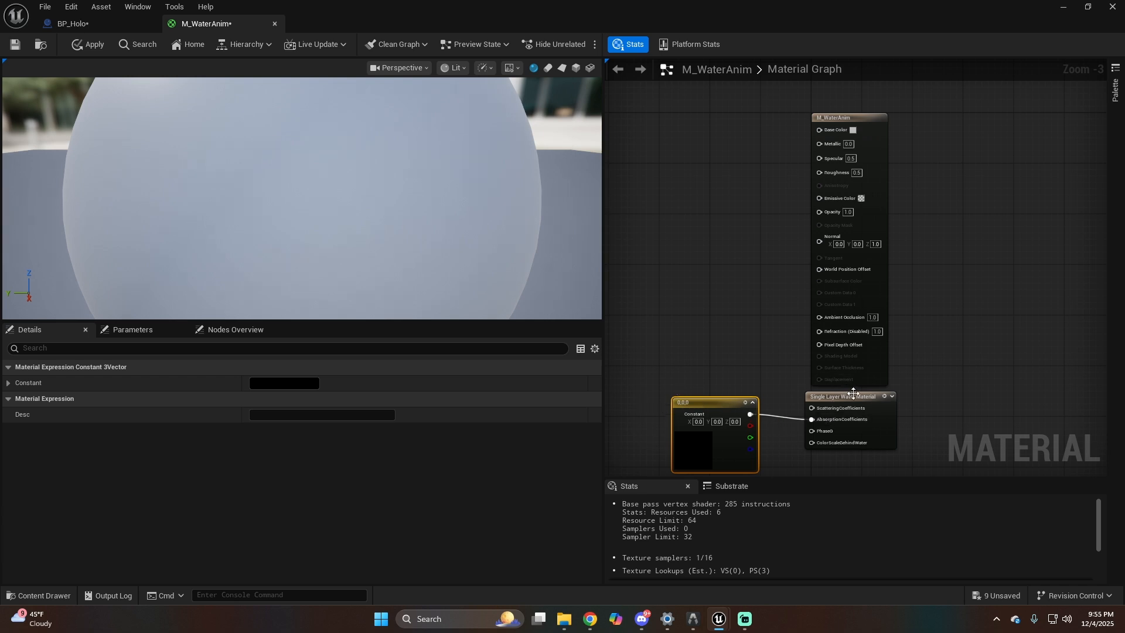
Set the absorption vector to X 0.0033, Y 0.0016, Z 0.0011 and apply the material changes.
click(698, 422)
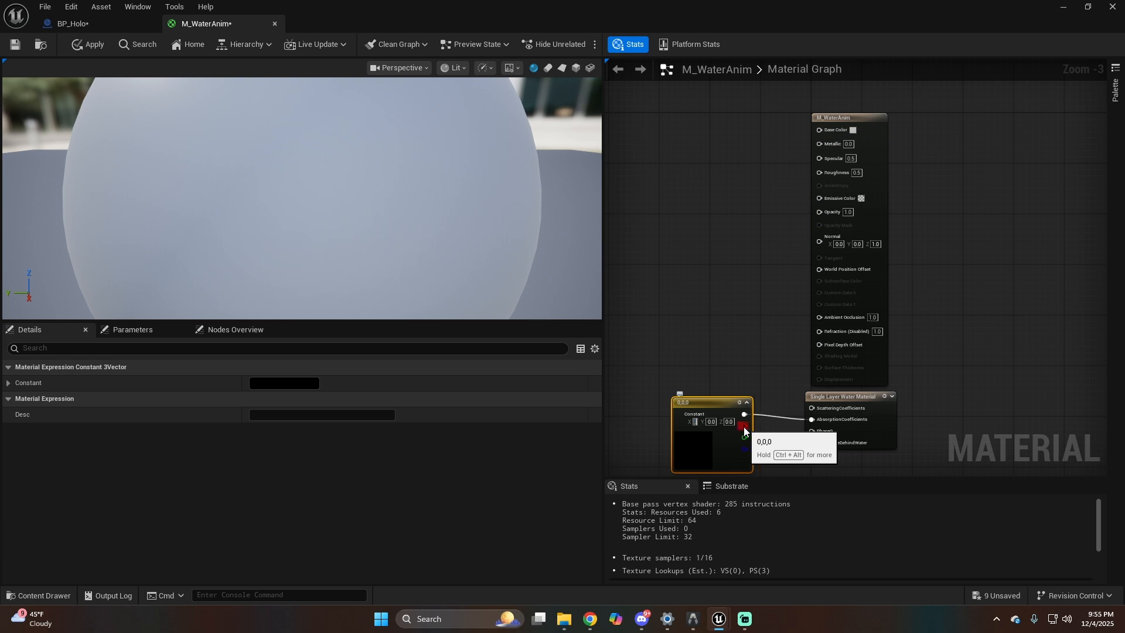
text(0.0033)
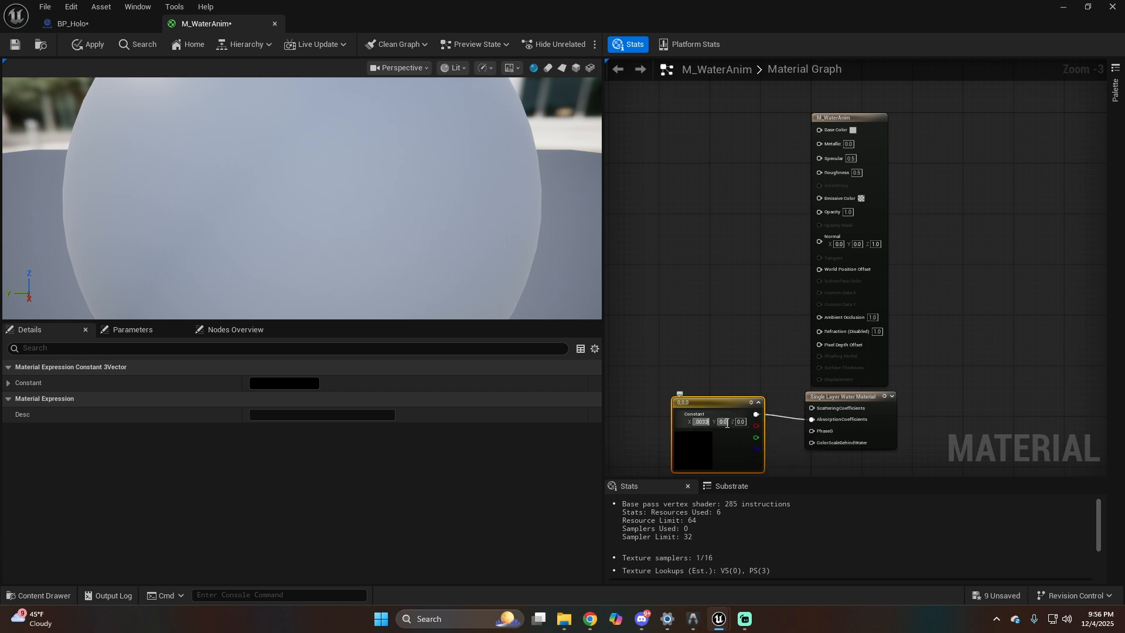
key(Tab)
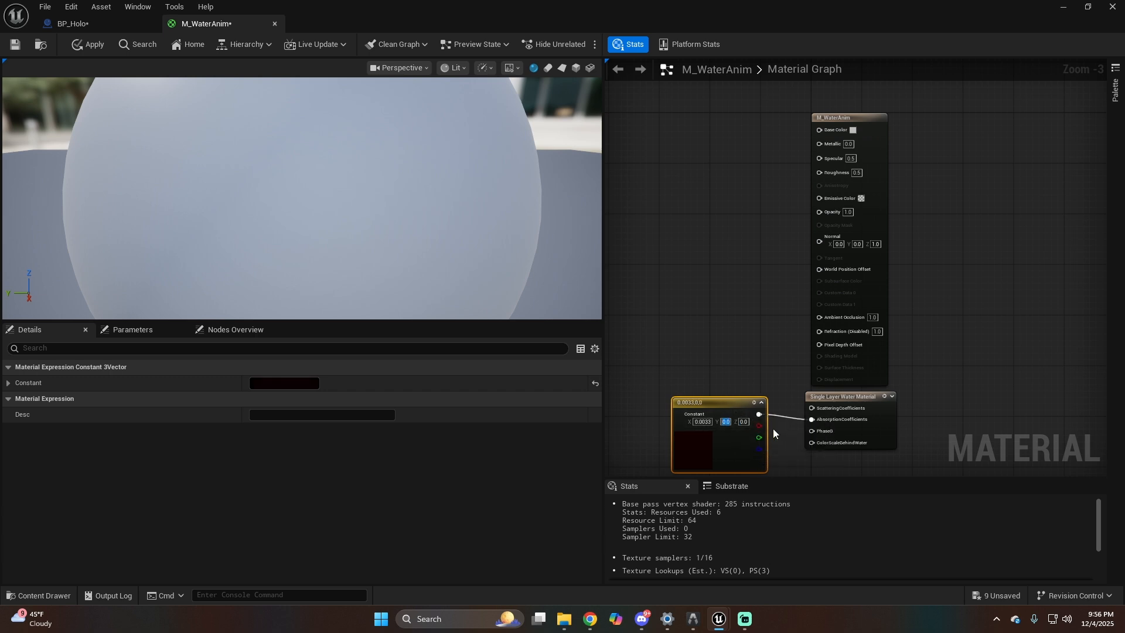
text(.0016)
key(Tab)
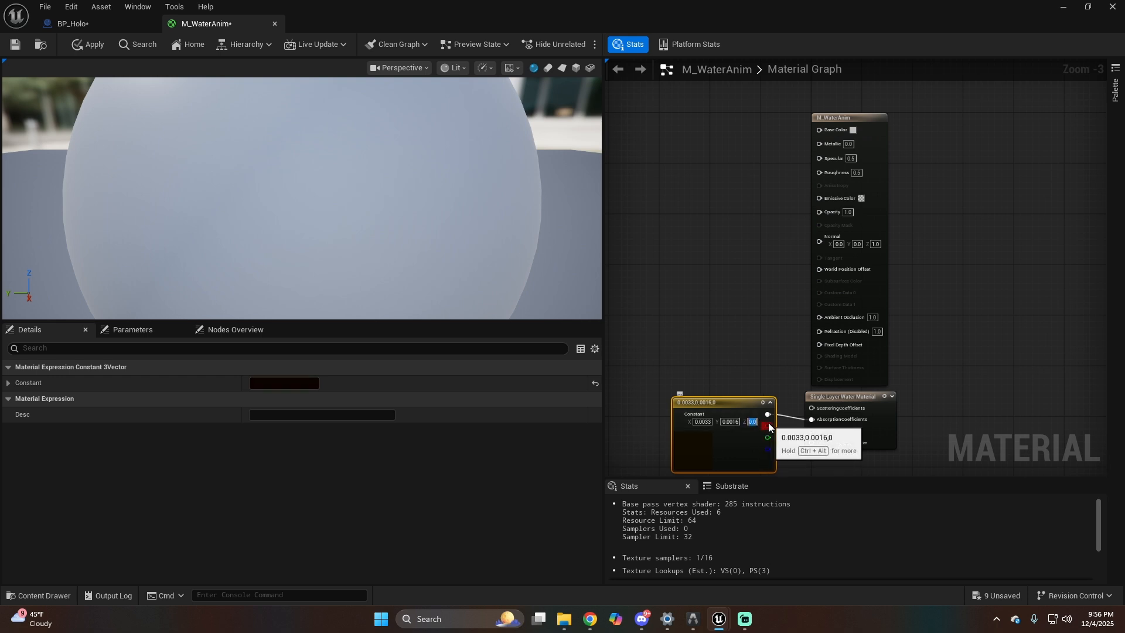
text(.0011)
key(Return)
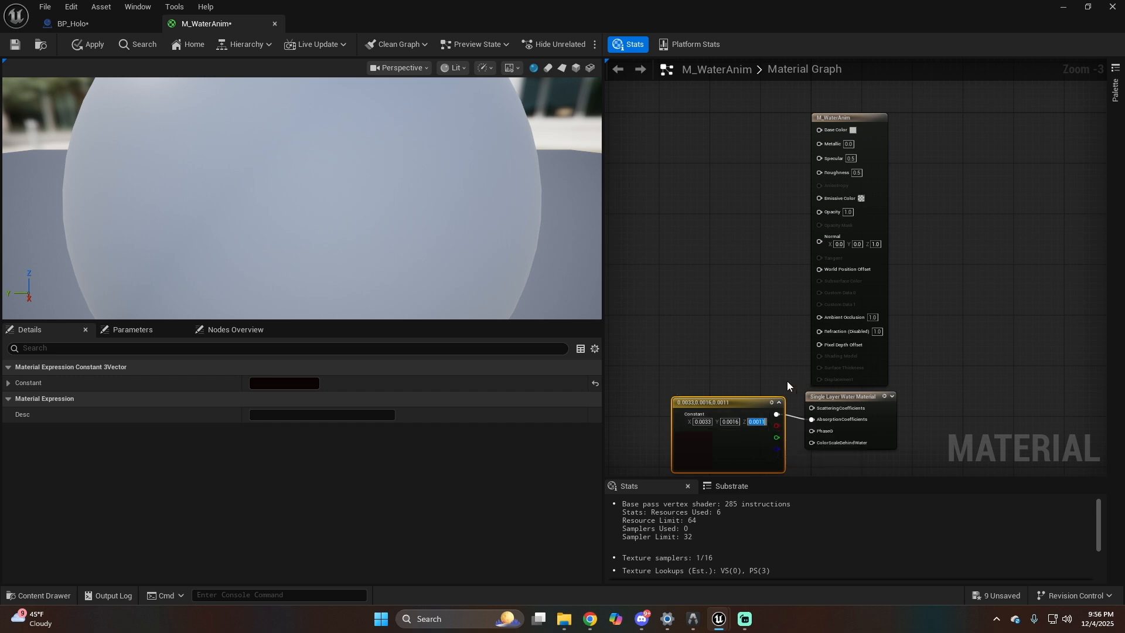
click(684, 293)
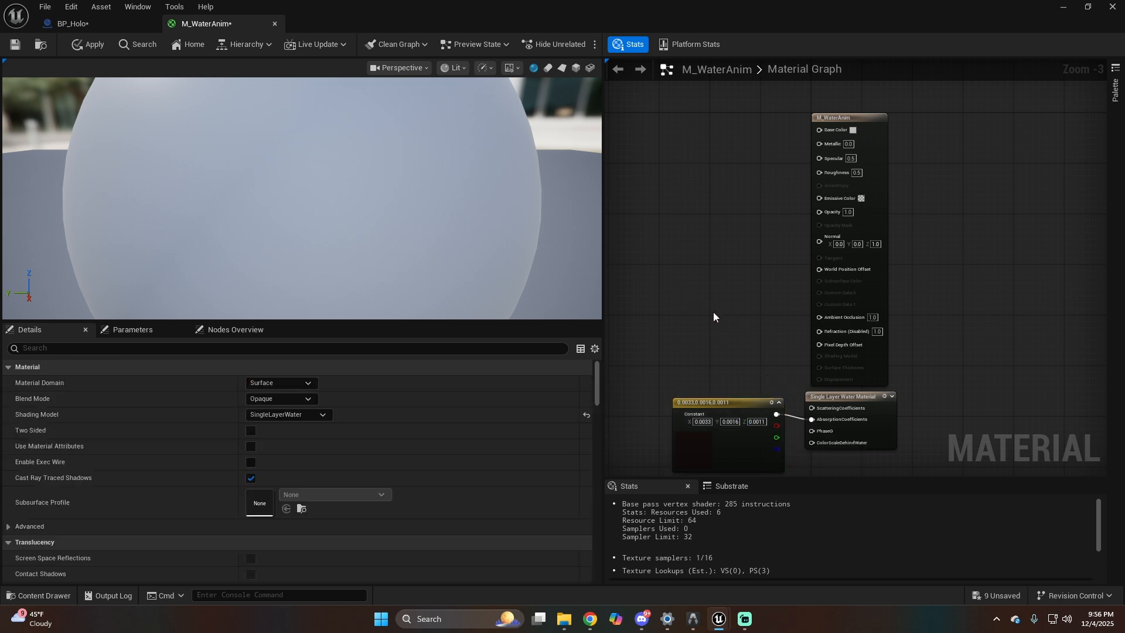
click(103, 47)
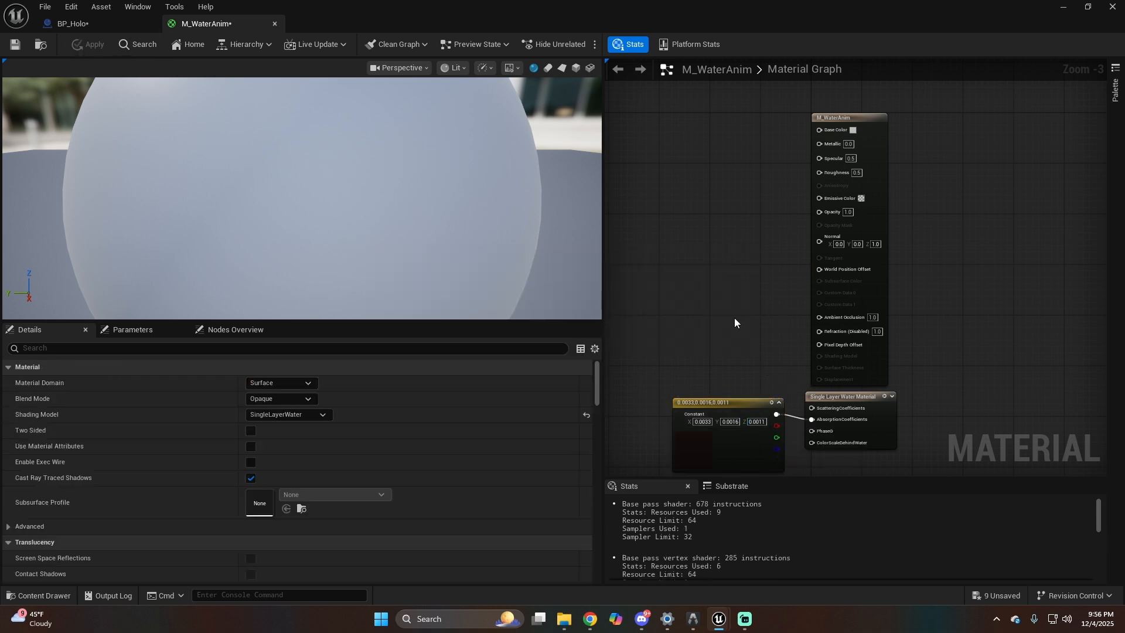
Add four scalar Constant nodes in a column beside the main material node.
click(731, 142)
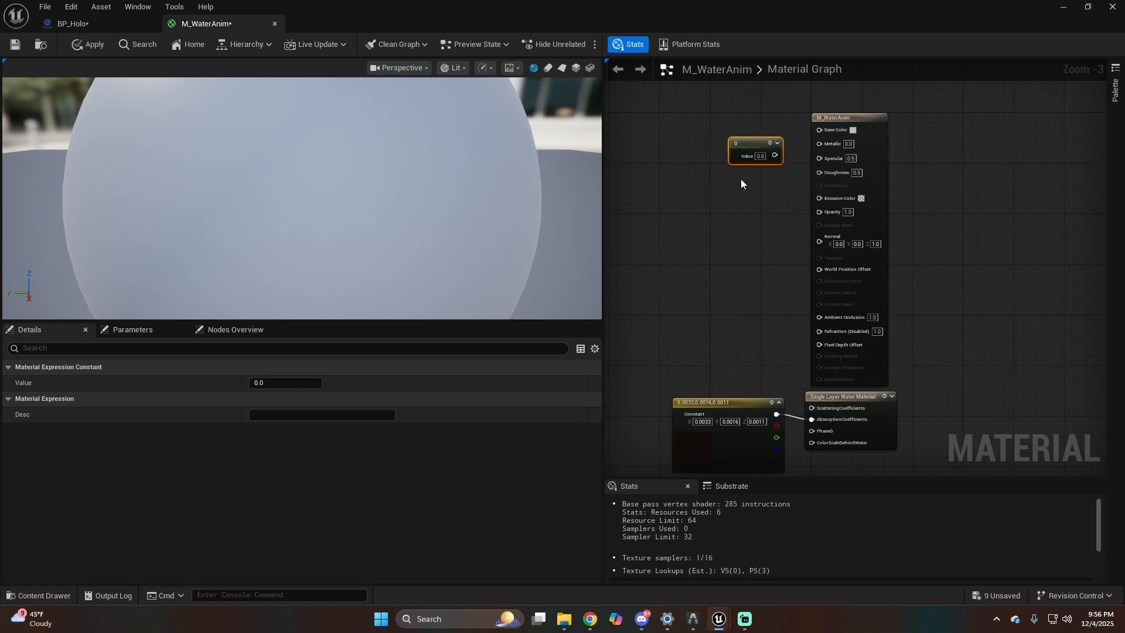
click(737, 178)
click(750, 260)
click(743, 330)
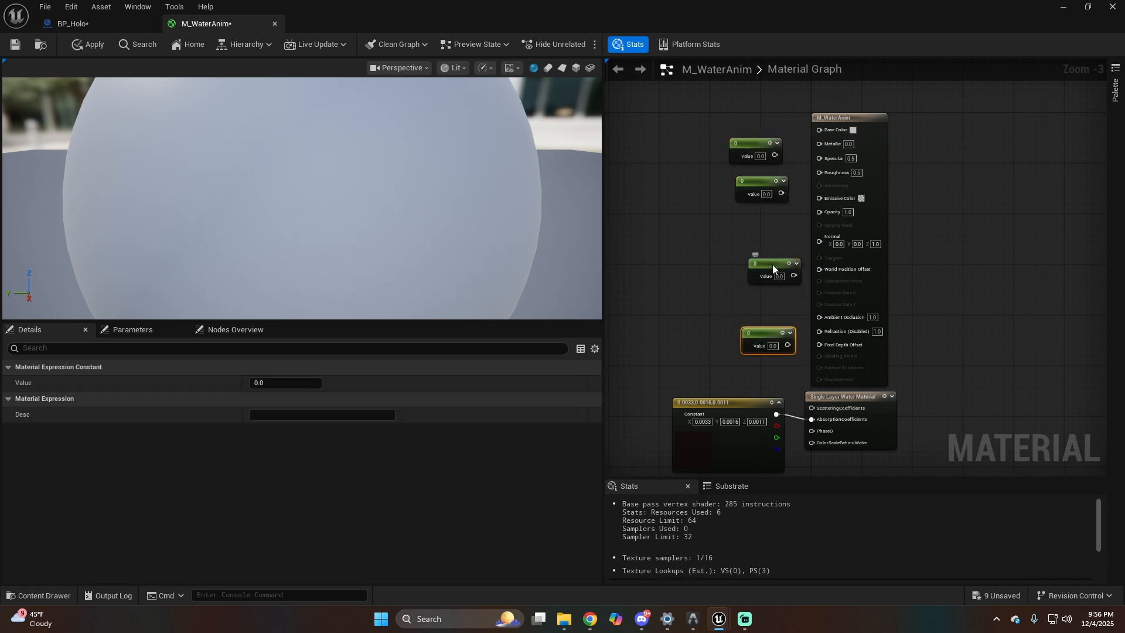
Line up the four constants and connect them to Base Color, Roughness, Opacity and Refraction, one each.
drag(772, 265, 758, 240)
drag(752, 184, 818, 129)
drag(750, 182, 817, 169)
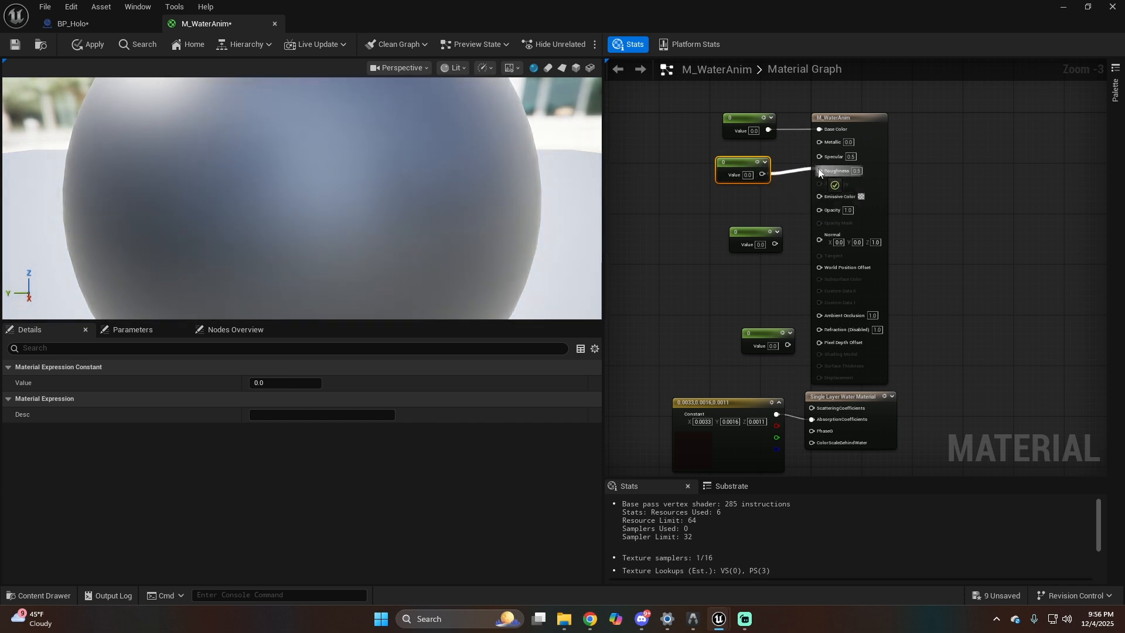
drag(759, 231, 819, 206)
drag(766, 339, 819, 323)
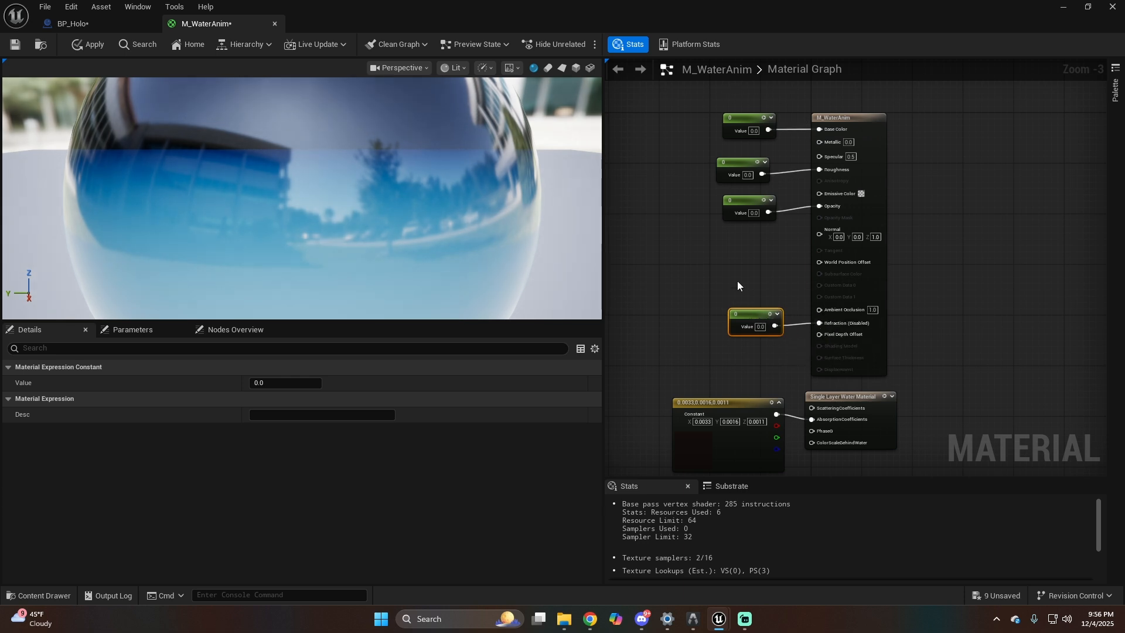
Set the Refraction constant to 1 and apply the material changes.
click(761, 327)
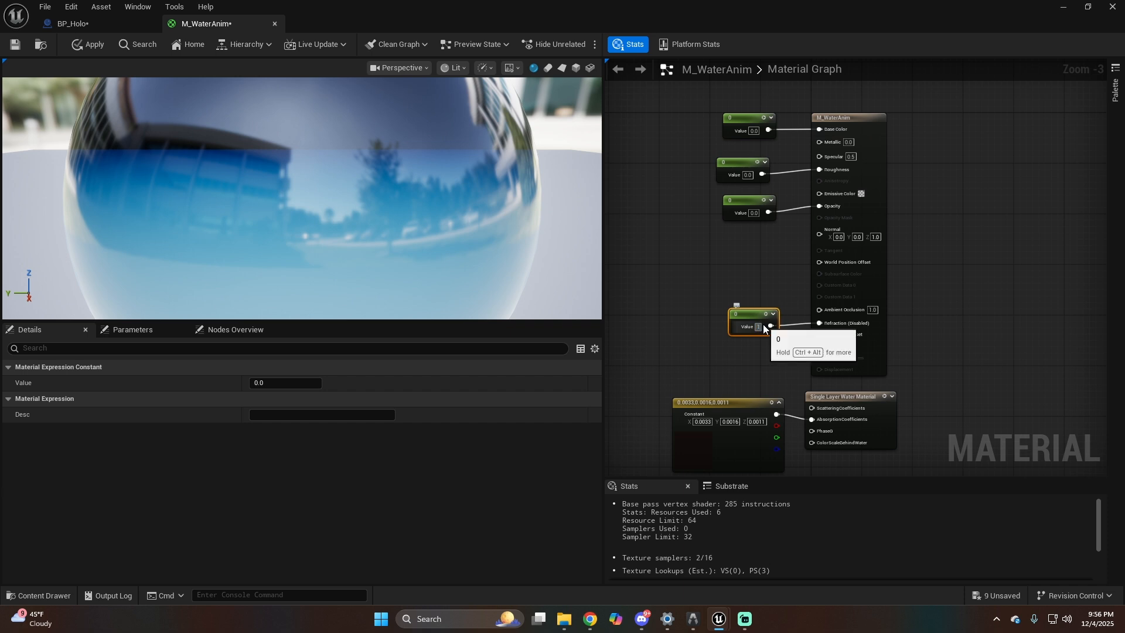
text(1)
key(Return)
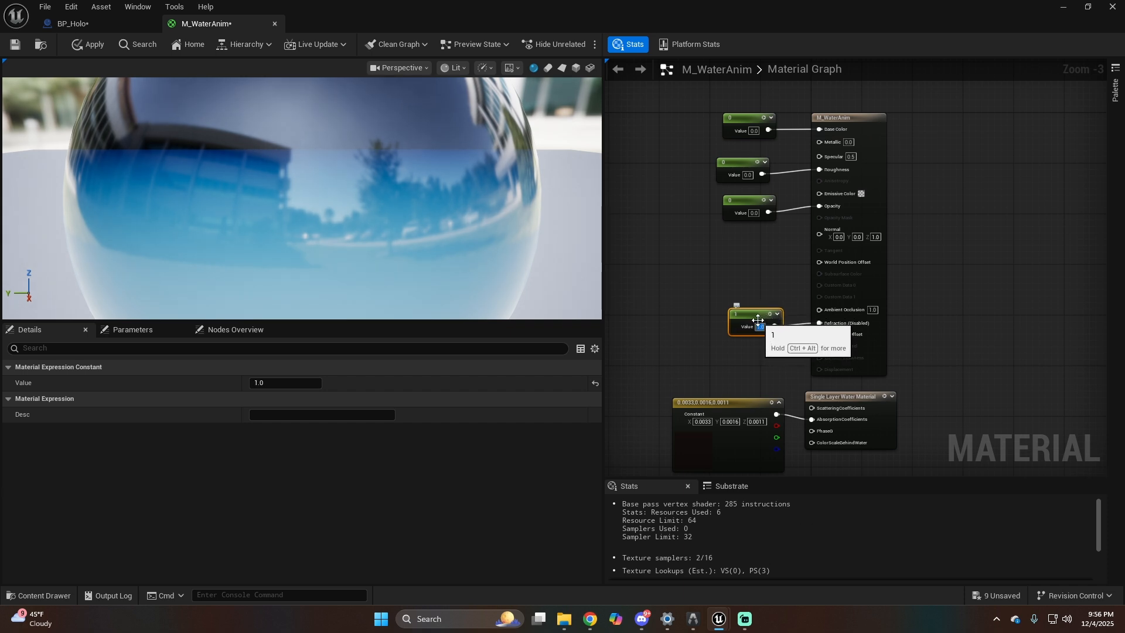
click(82, 43)
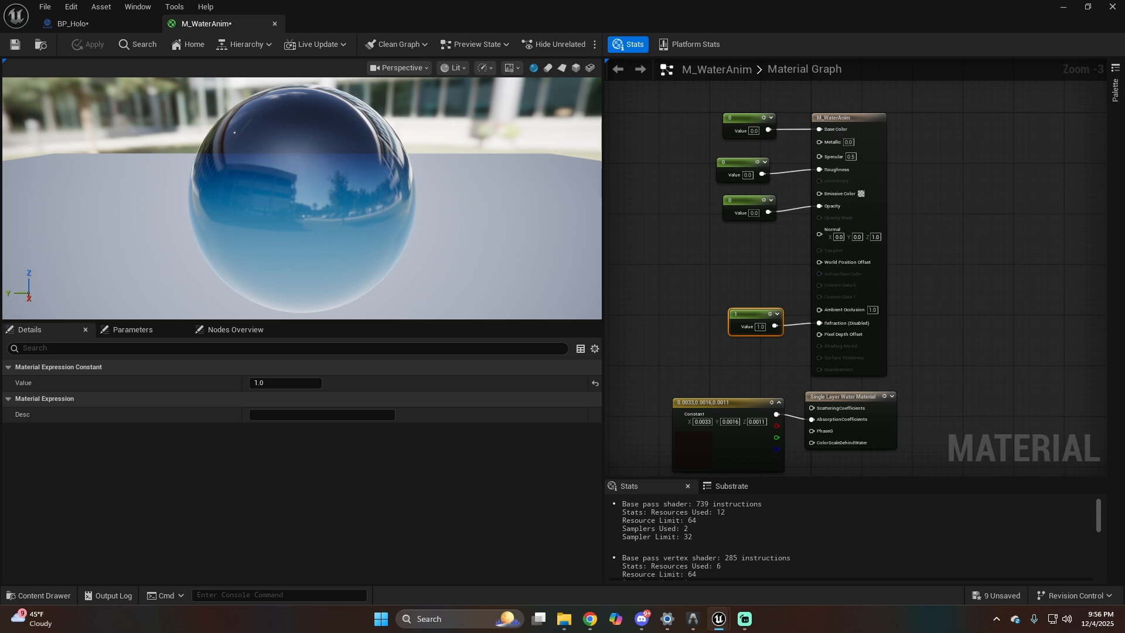
Return to the level, add a Plane shape on the open floor and raise it to about 170 on Z.
click(1063, 7)
right_drag(691, 390, 545, 398)
click(182, 44)
mouse_move(216, 181)
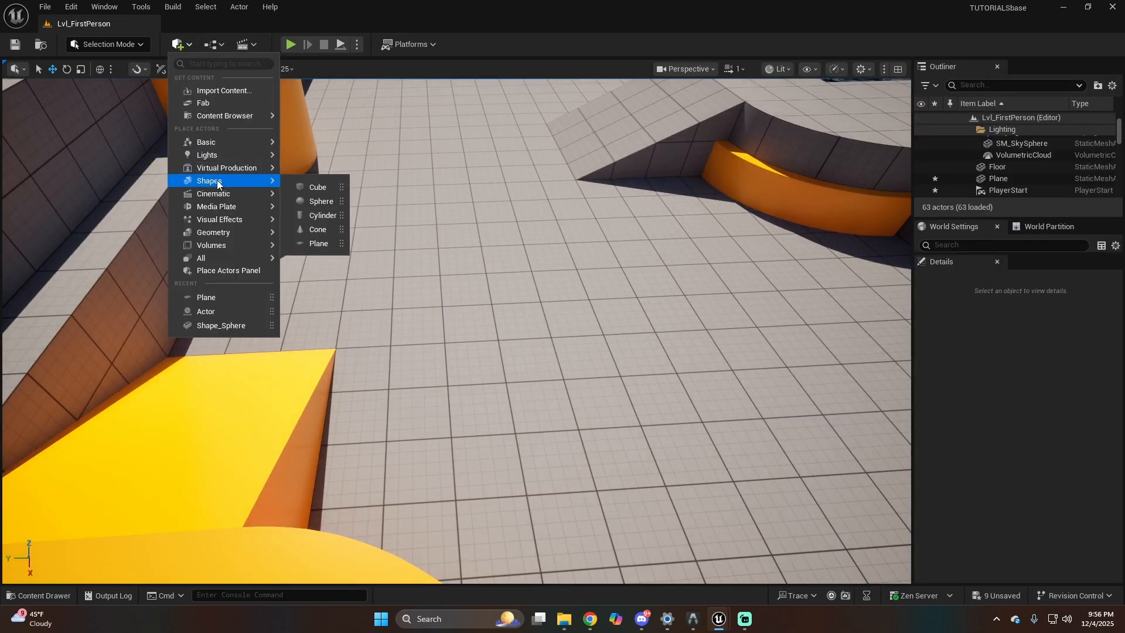
click(313, 243)
drag(448, 317, 448, 253)
Assign the M_WaterAnim material to the new plane and view it from close above.
click(44, 595)
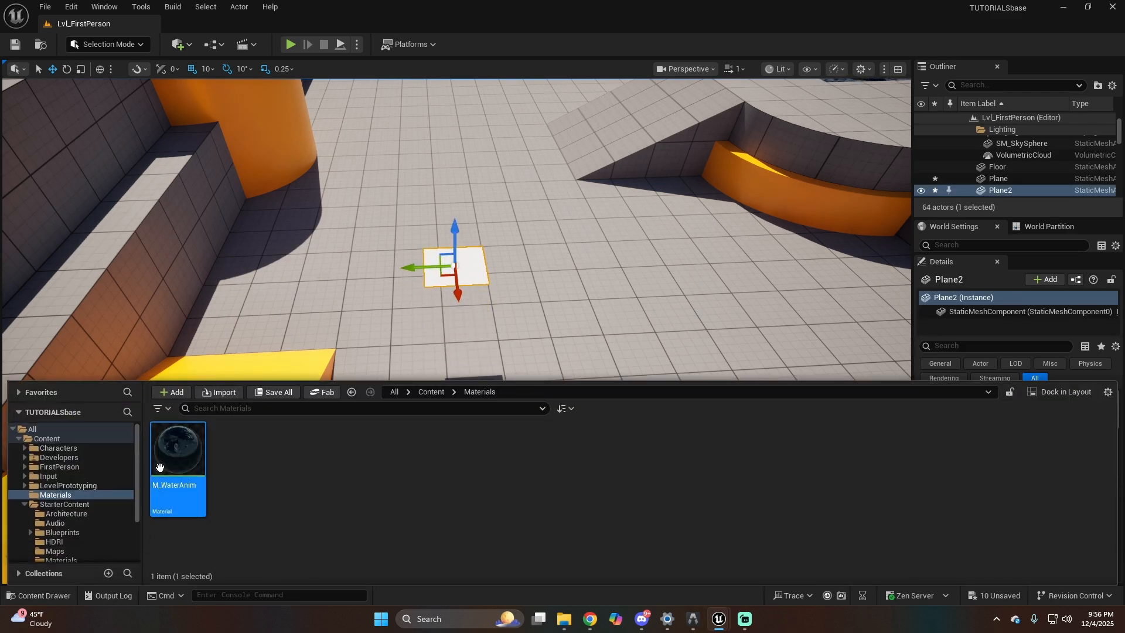
drag(178, 489, 470, 267)
key(w)
right_drag(470, 267, 490, 355)
key(w)
key(s)
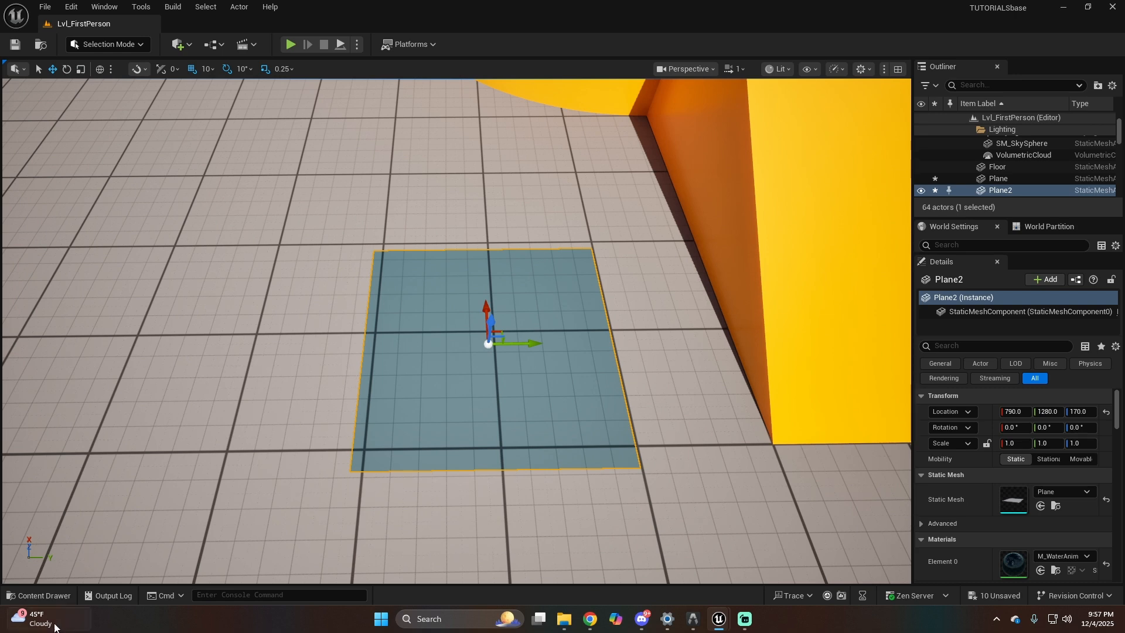
Check the content packs that can be added to the project, and close the dialog without adding any.
click(37, 595)
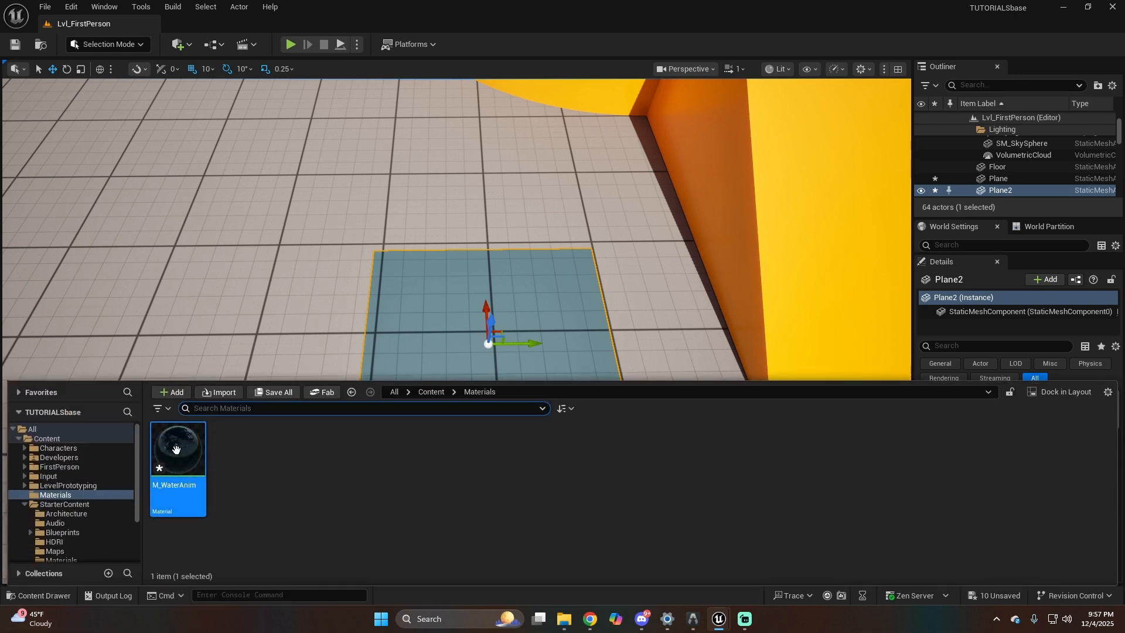
click(176, 391)
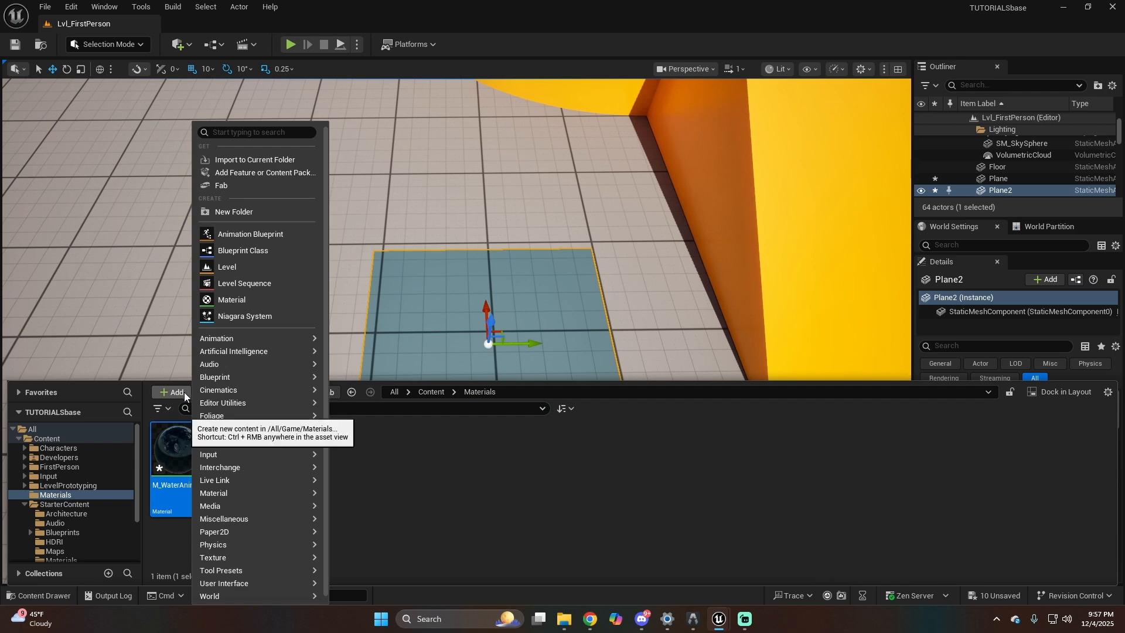
click(236, 173)
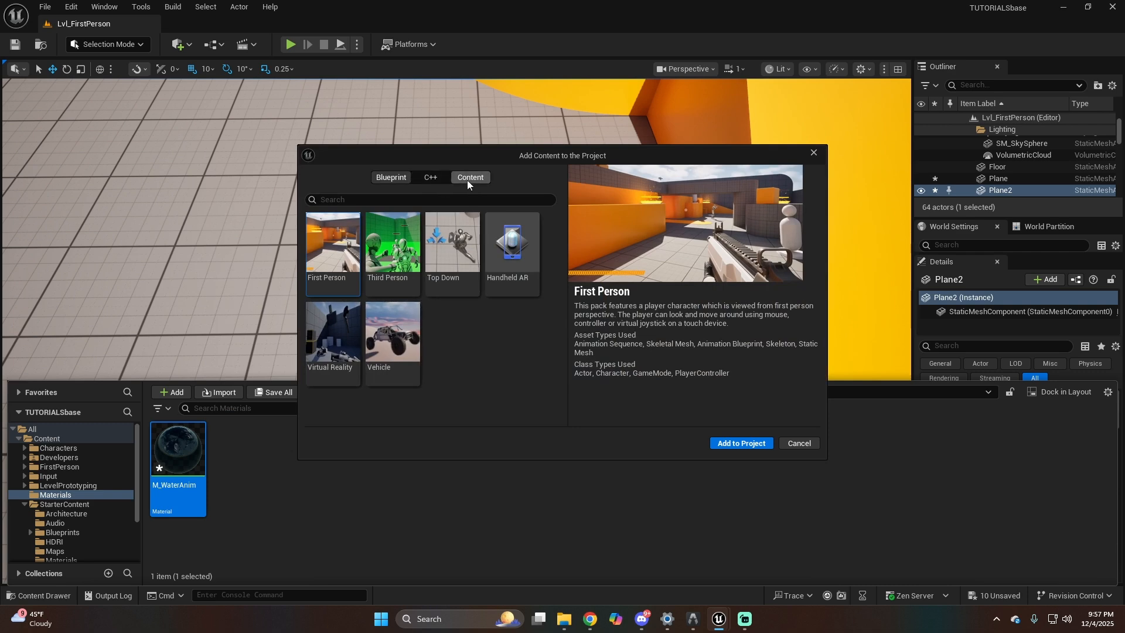
click(469, 177)
click(807, 448)
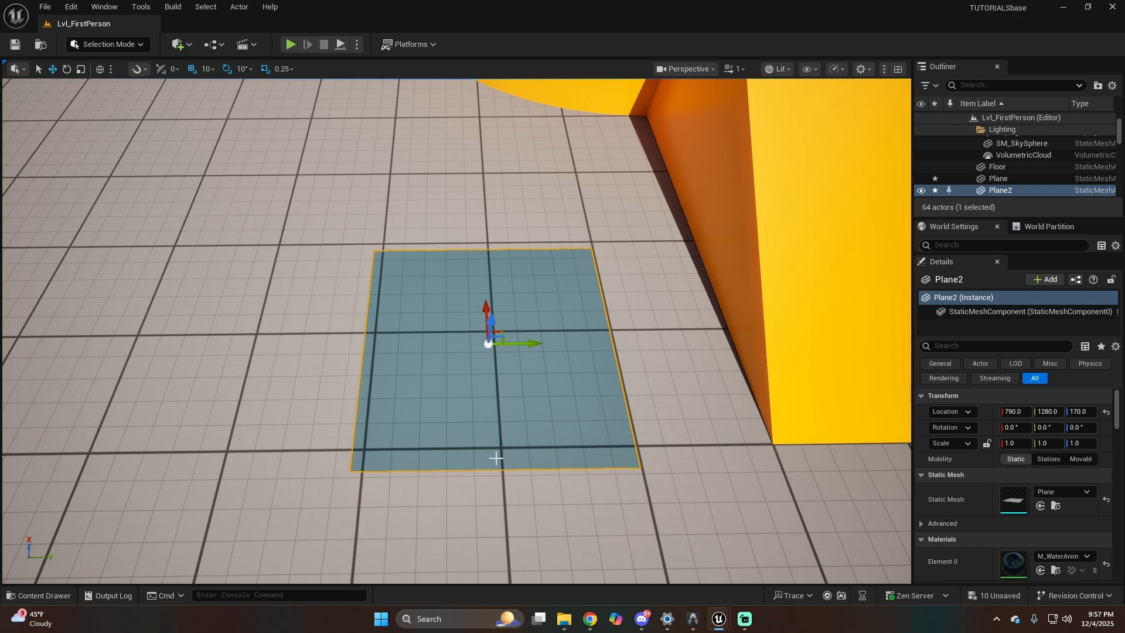
Reopen the M_WaterAnim material graph for editing.
click(39, 595)
double_click(183, 462)
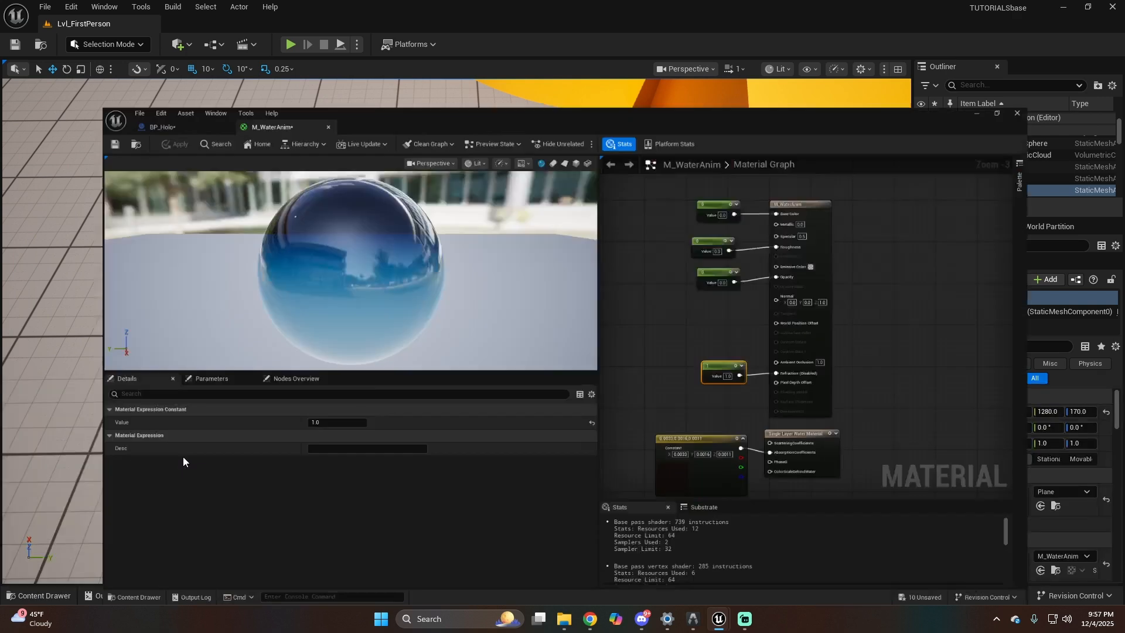
right_drag(683, 375, 876, 414)
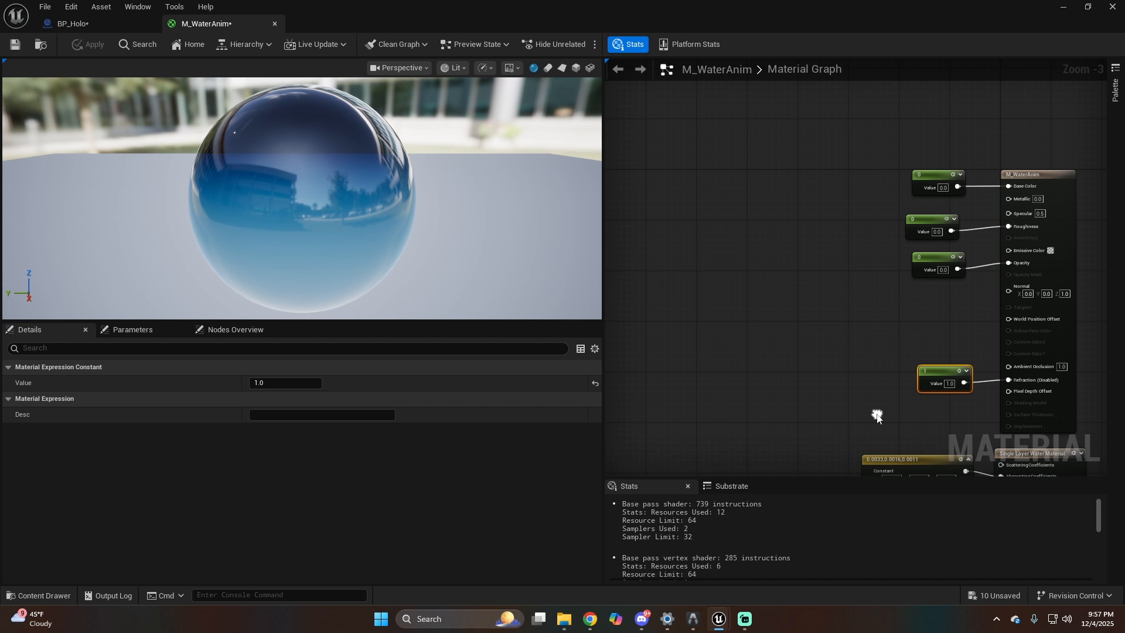
scroll(788, 324, down, 1)
Add a Texture Sample node in the empty graph area before the constant nodes.
right_click(747, 287)
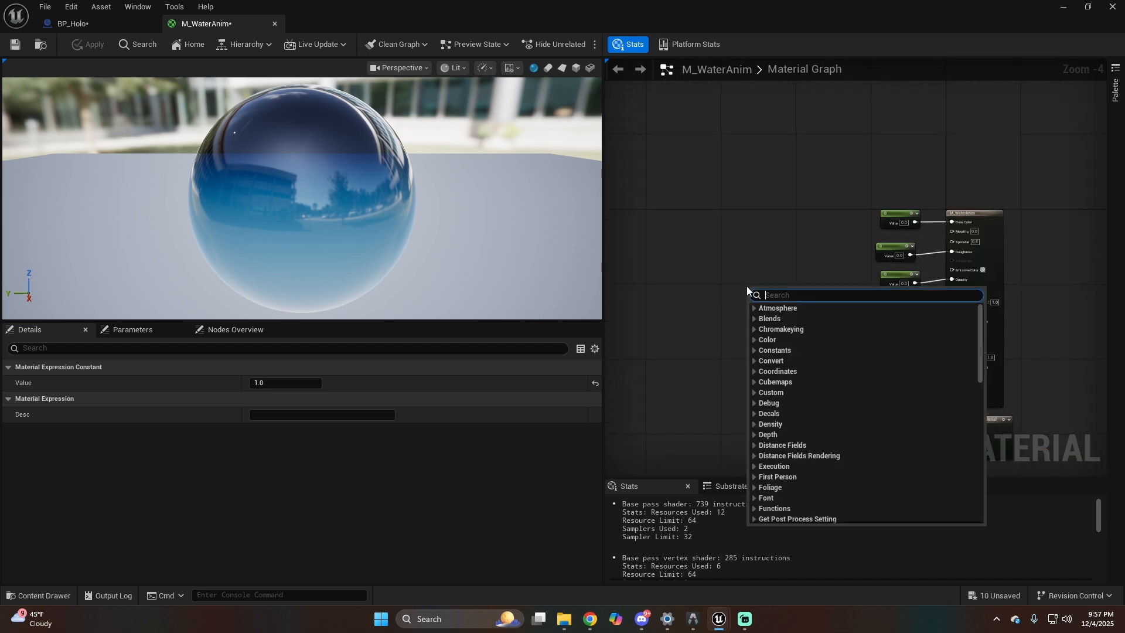
text(t)
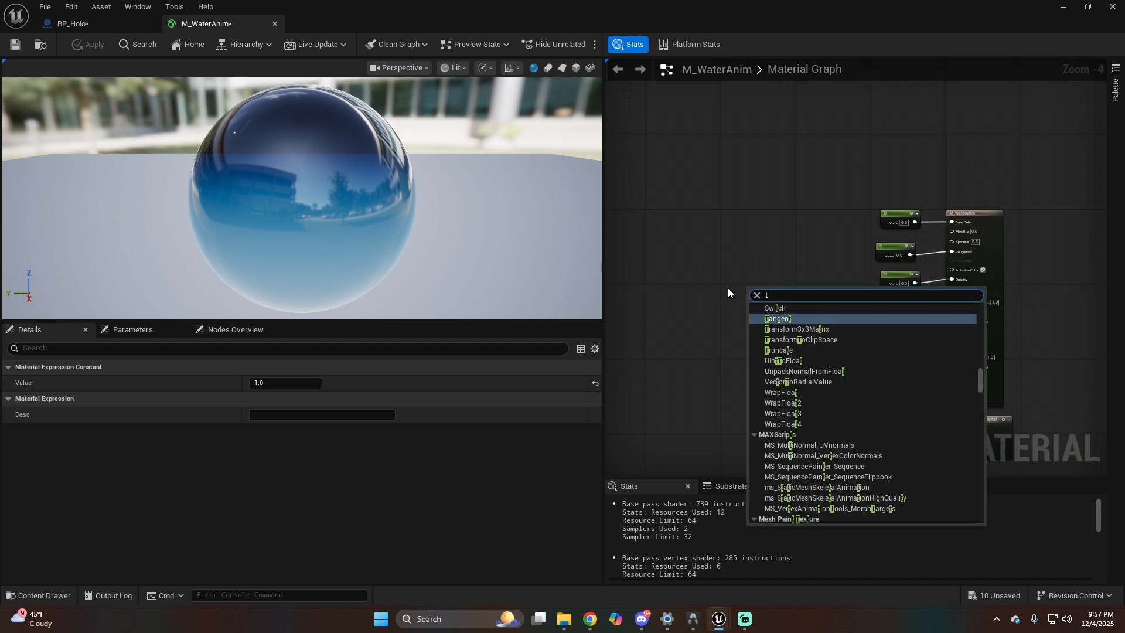
text(exturesame)
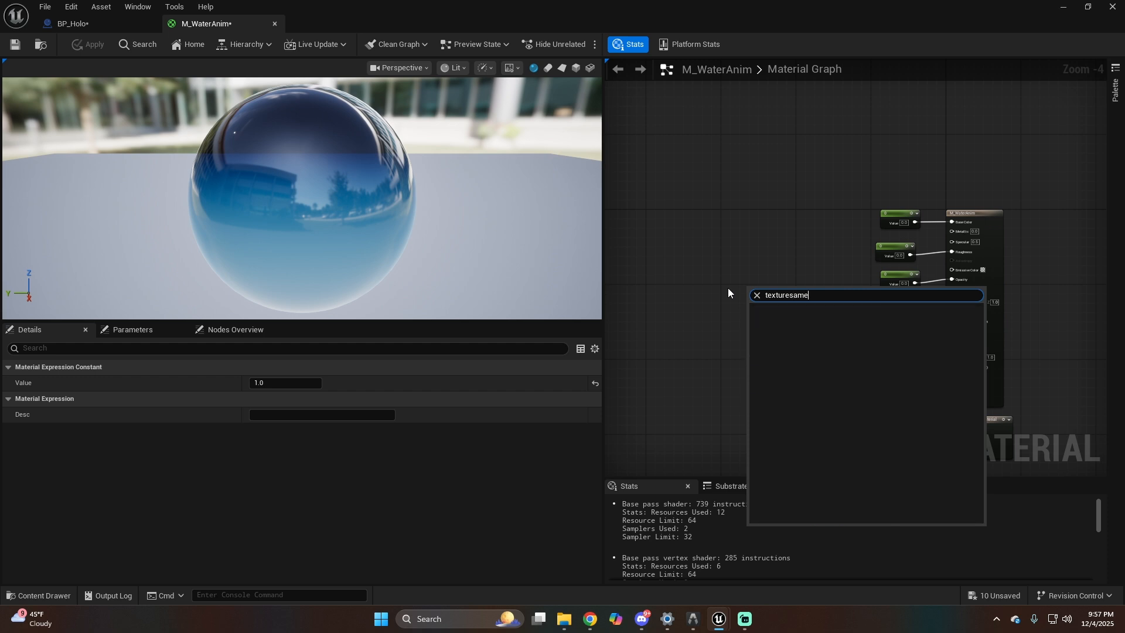
key(BackSpace)
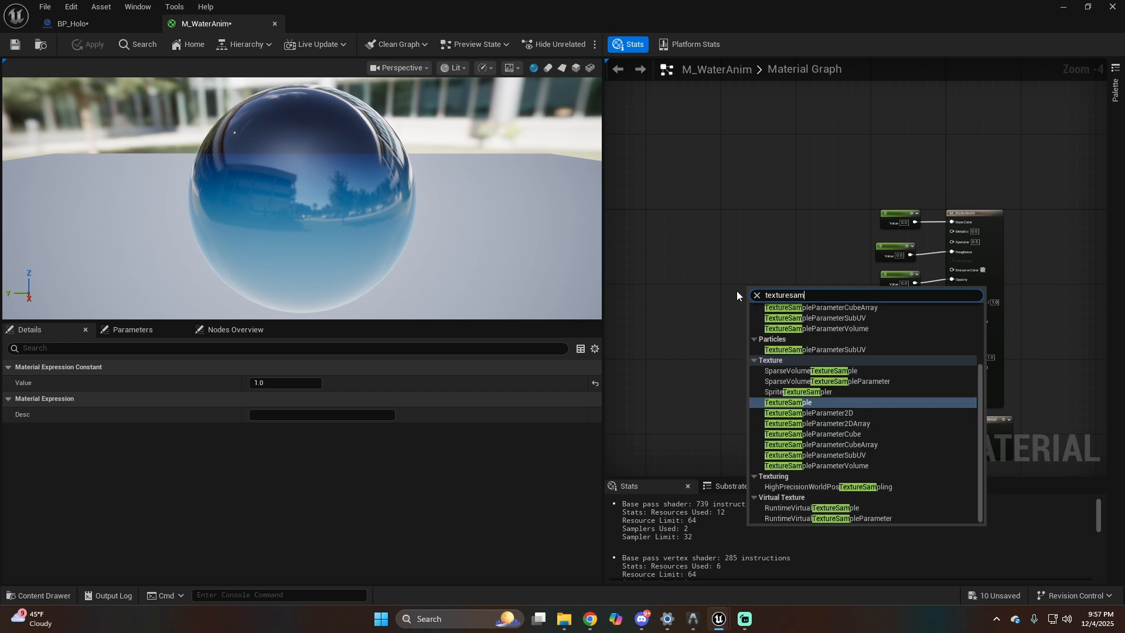
text(ple)
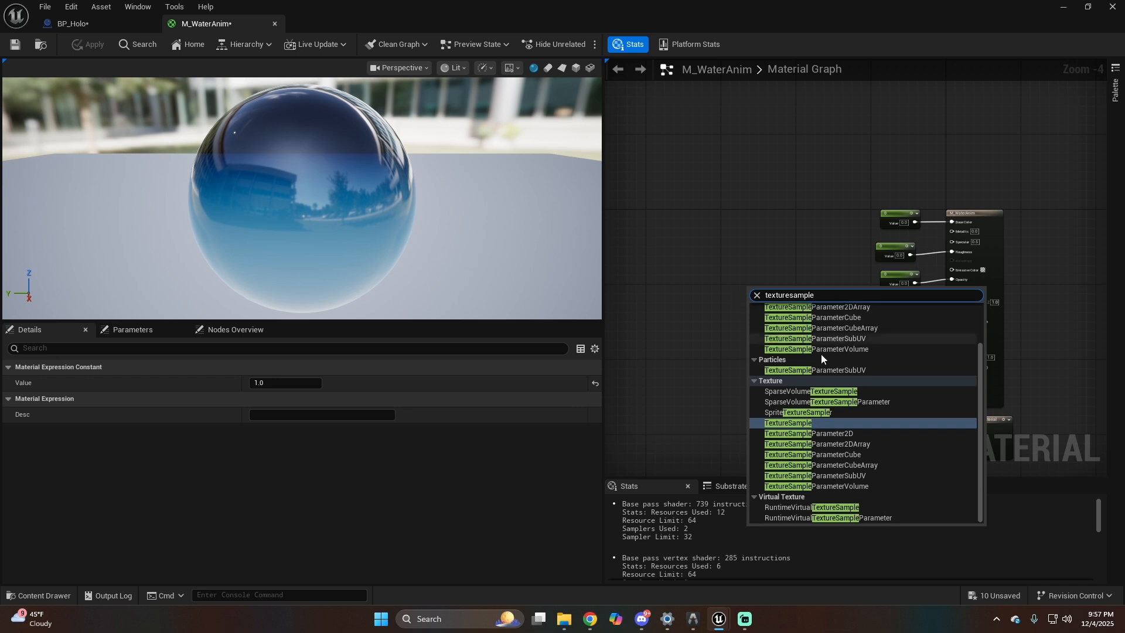
scroll(832, 375, up, 2)
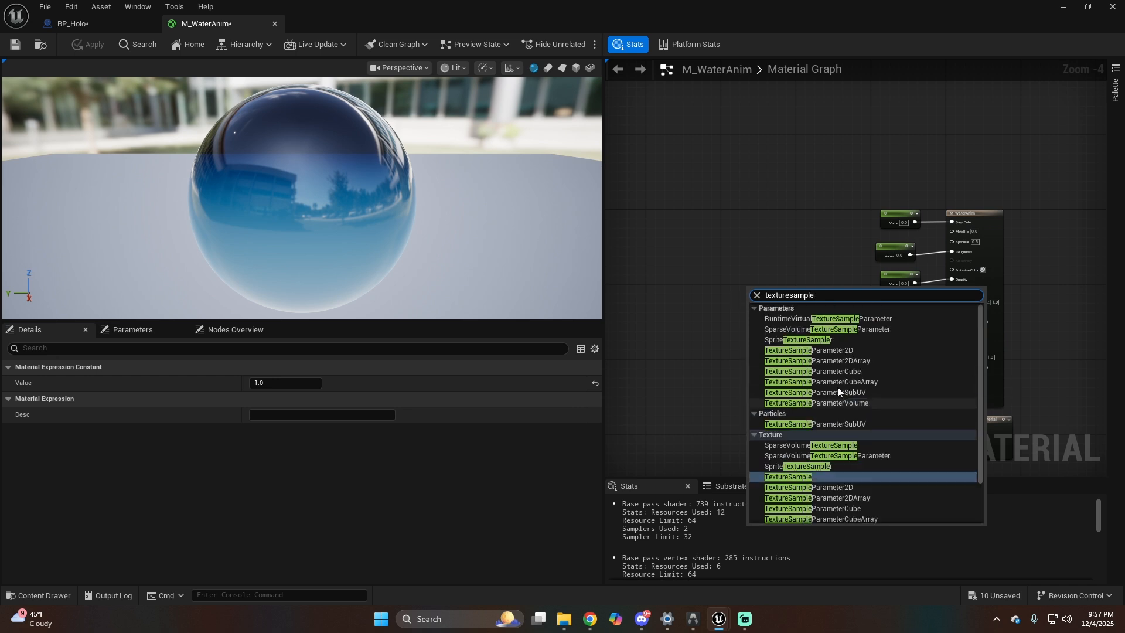
scroll(822, 406, down, 2)
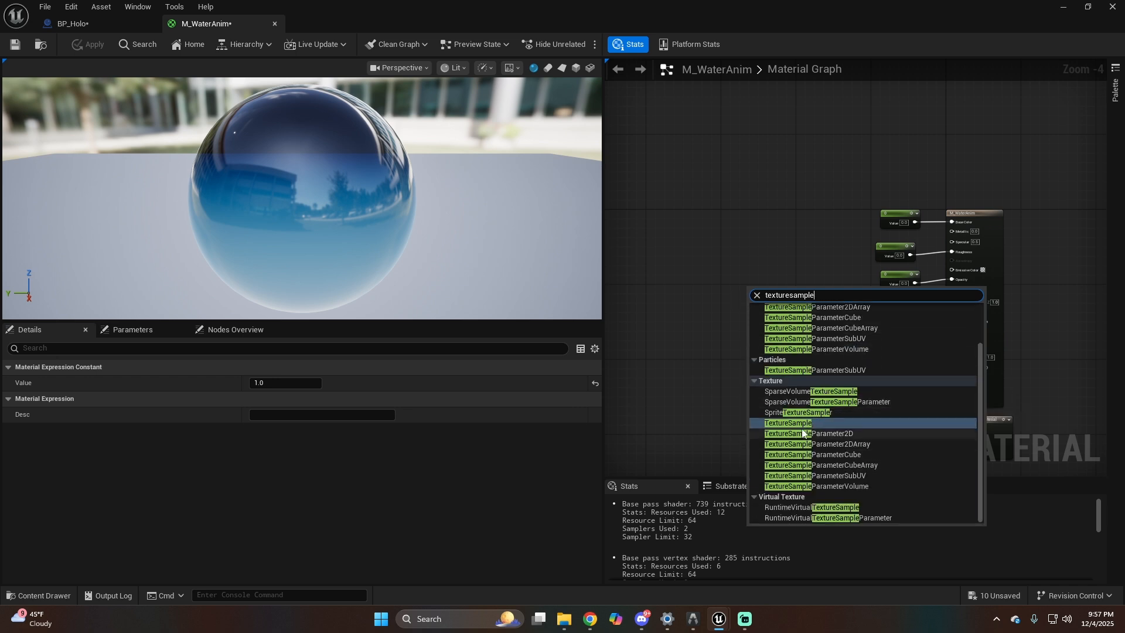
scroll(856, 452, up, 2)
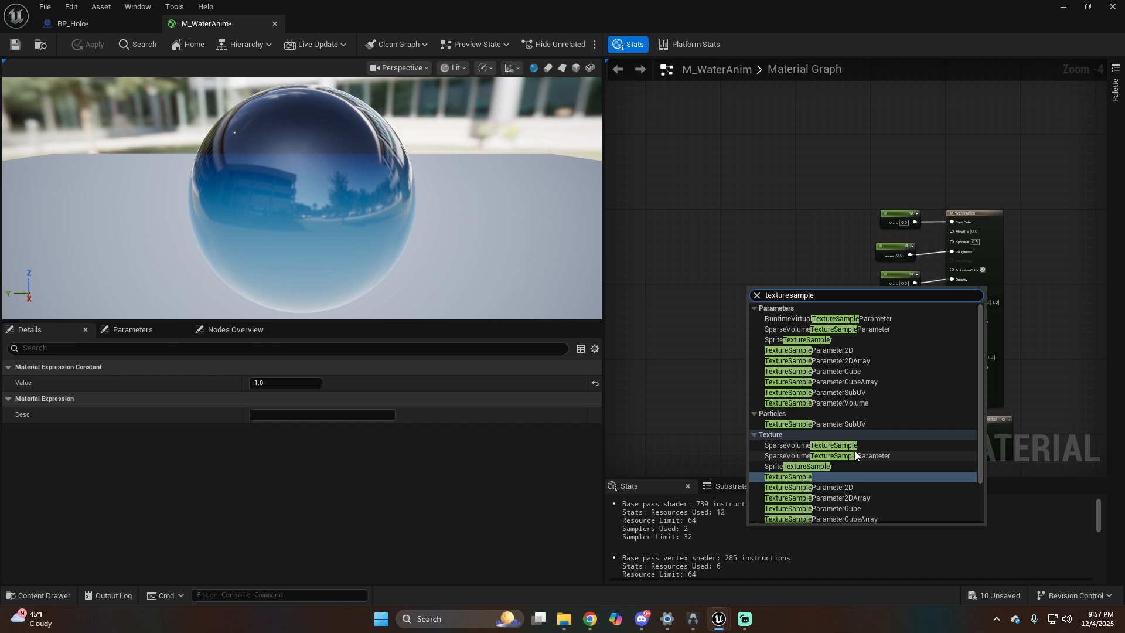
drag(823, 294, 740, 292)
text(texture)
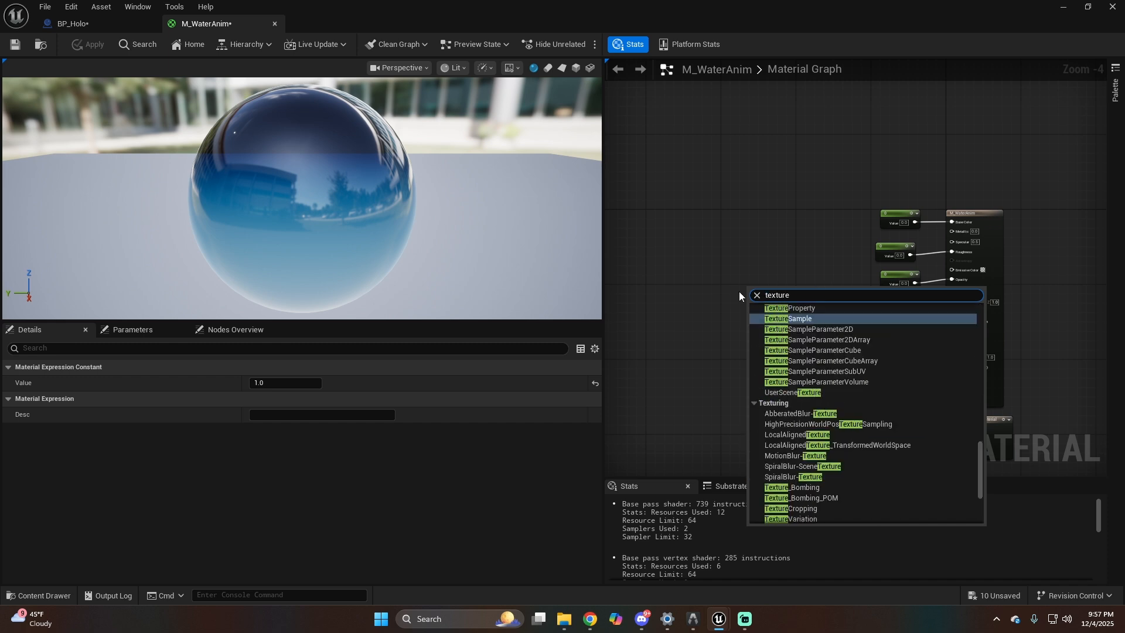
click(803, 319)
drag(766, 285, 744, 233)
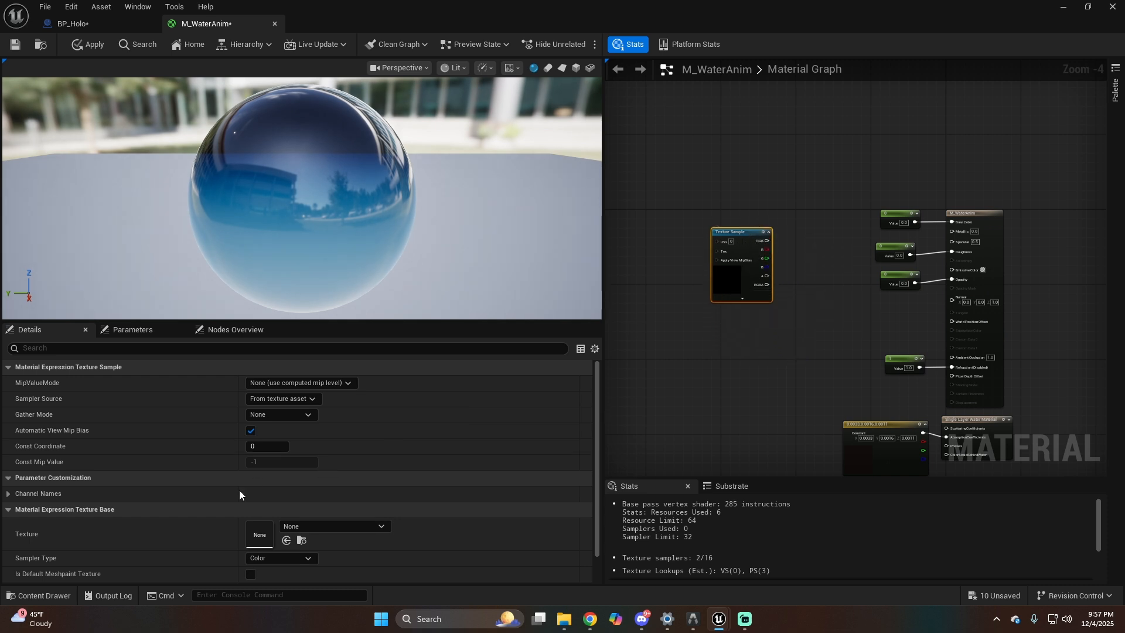
Assign the T_WaterNormal01_N texture to the Texture Sample node and place a duplicate of the node below it.
click(362, 526)
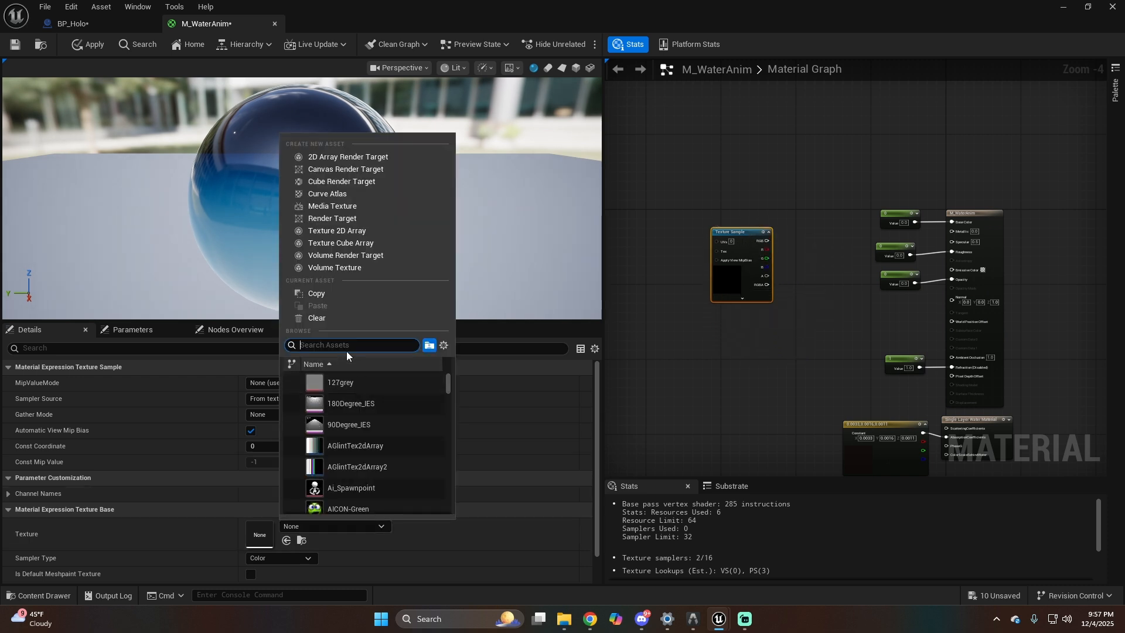
text(watern)
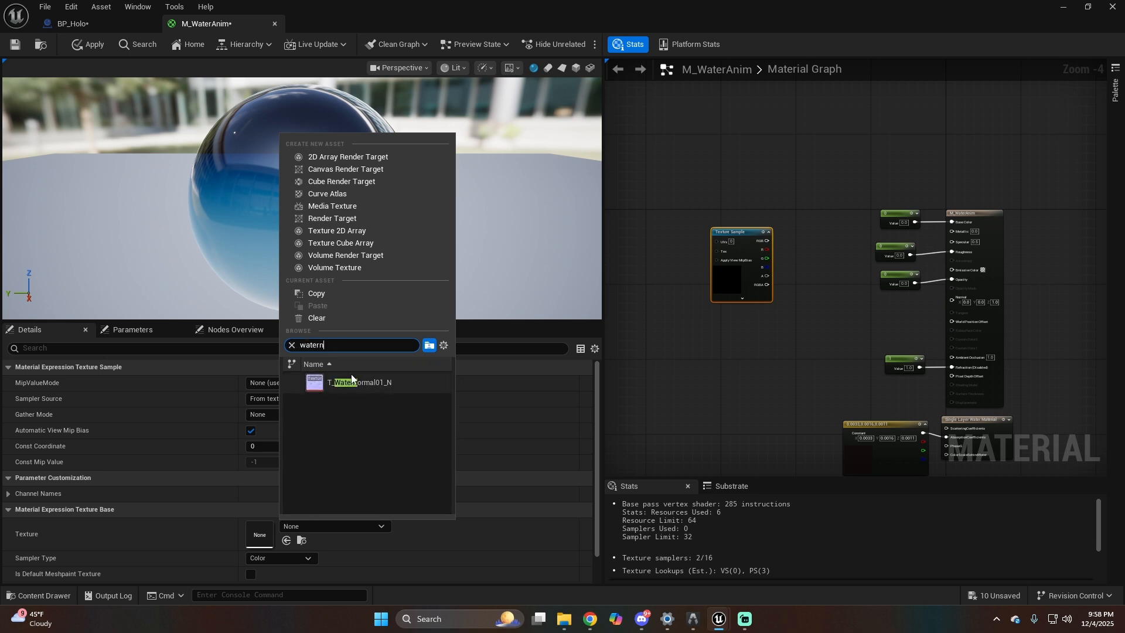
click(350, 385)
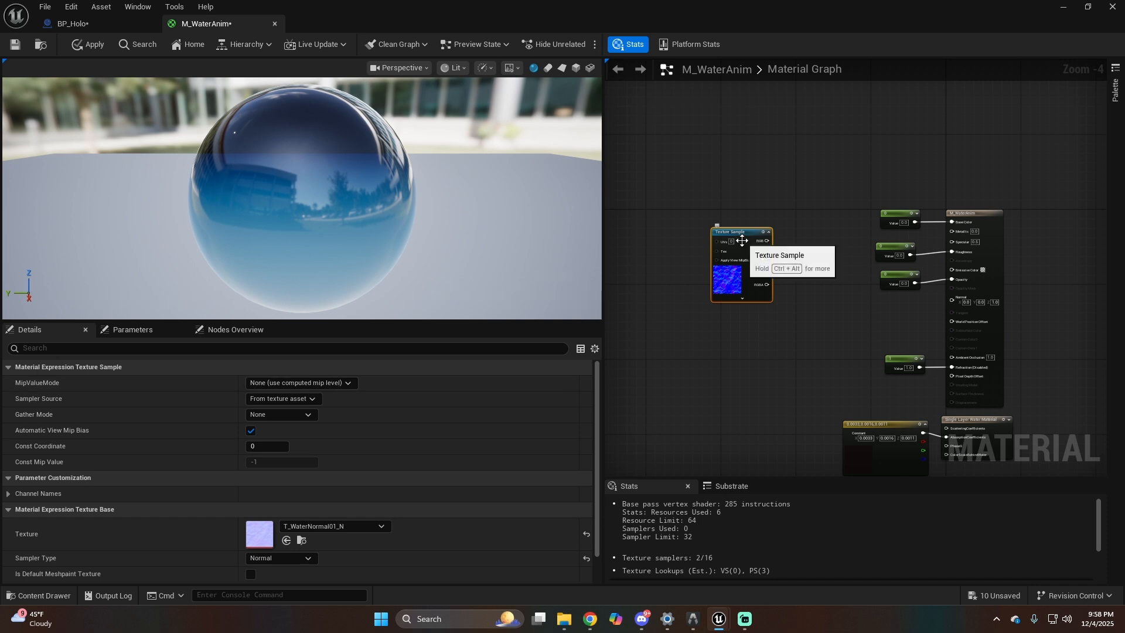
drag(739, 242, 744, 237)
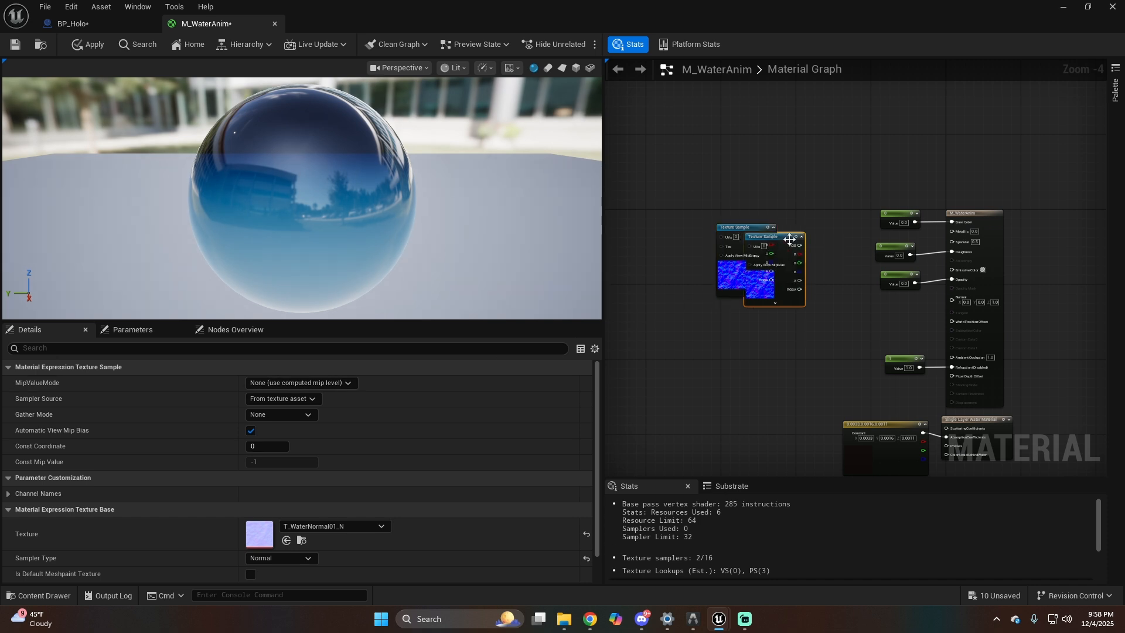
key(ctrl+d)
drag(772, 341, 759, 317)
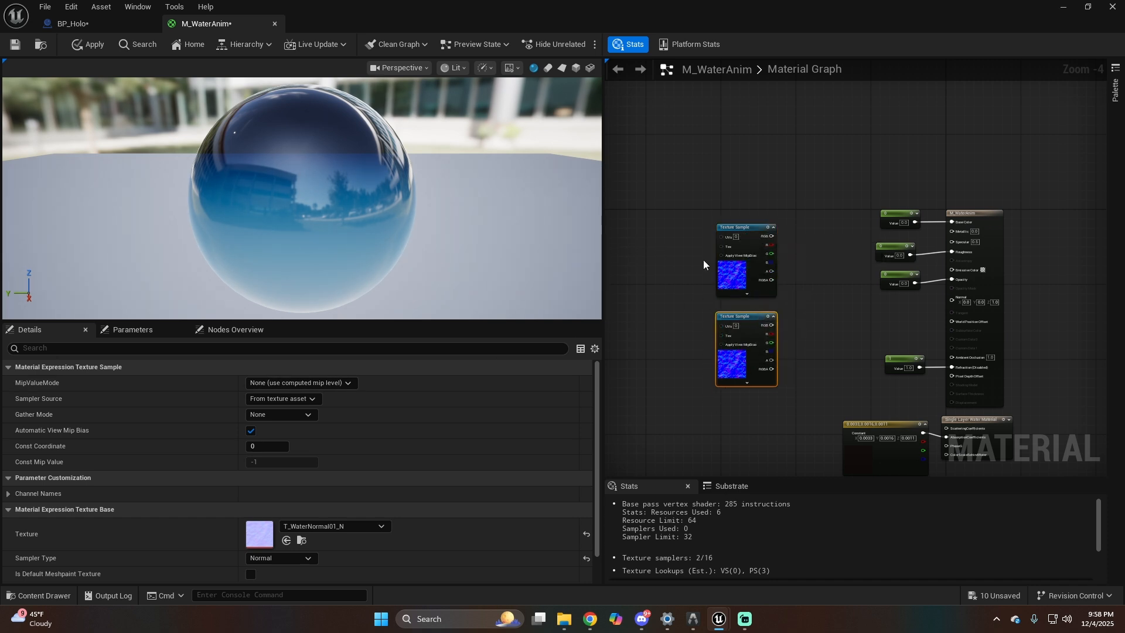
Add a Panner node, duplicate it, and connect one Panner to the UVs of each Texture Sample.
right_click(669, 239)
text(panner)
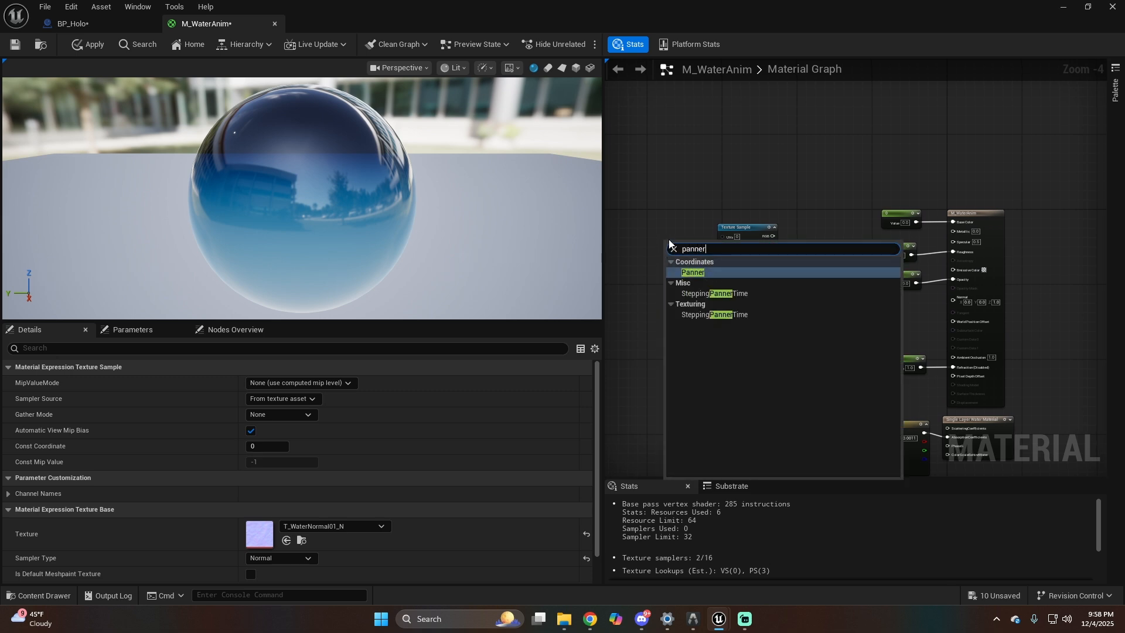
click(697, 272)
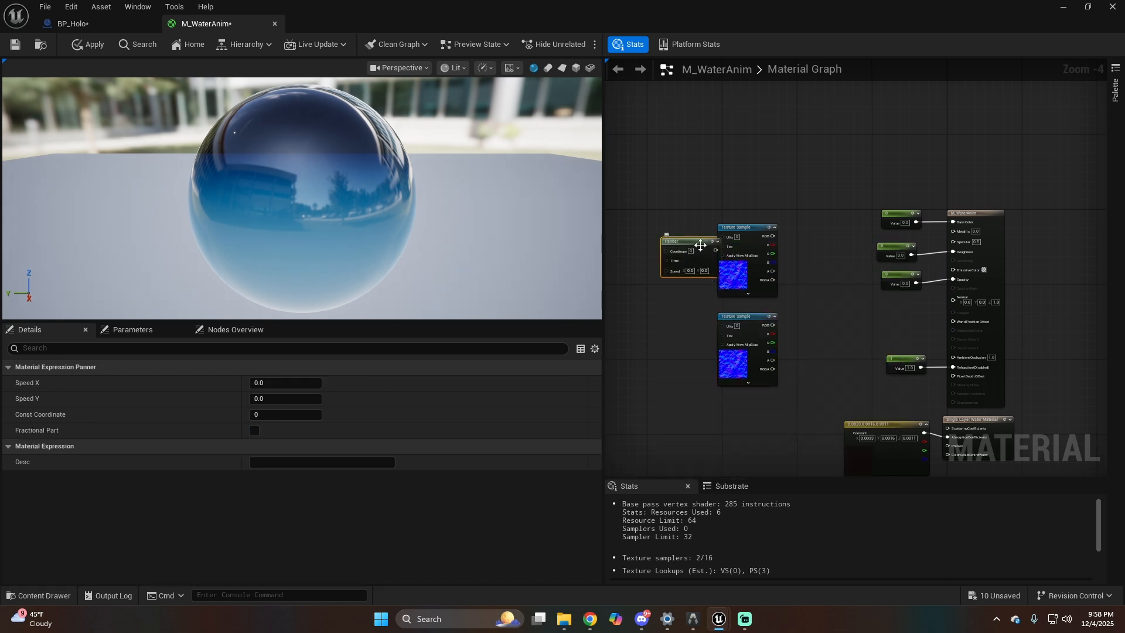
drag(692, 236, 658, 321)
key(ctrl+d)
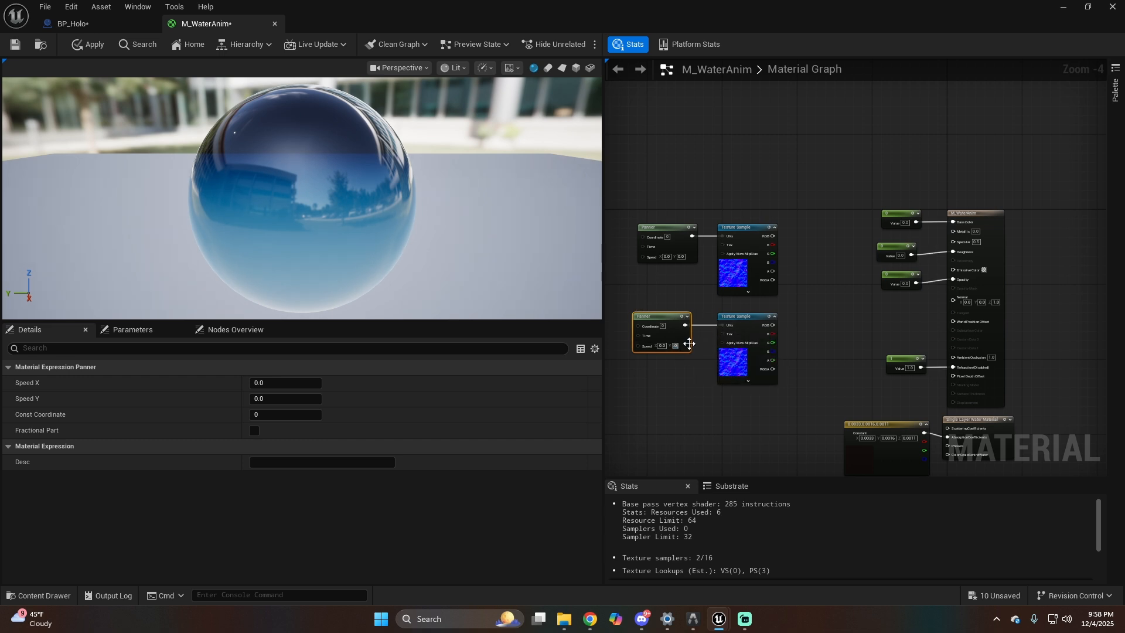
Set the lower Panner's Speed Y and the upper Panner's Speed X to 0.05, and apply the material changes.
text(.05)
click(667, 257)
text(0.05)
click(90, 46)
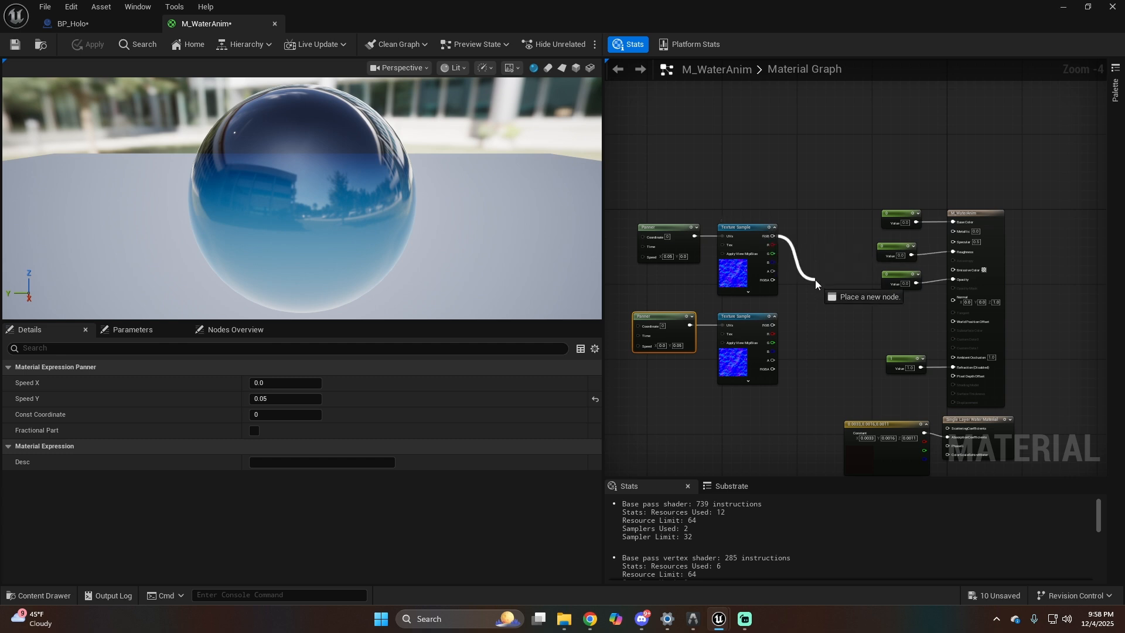
Add a BlendAngleCorrectedNormals node fed by the upper Texture Sample's RGB output as BaseNormal, and place it between the two samples' outputs.
drag(815, 281, 815, 280)
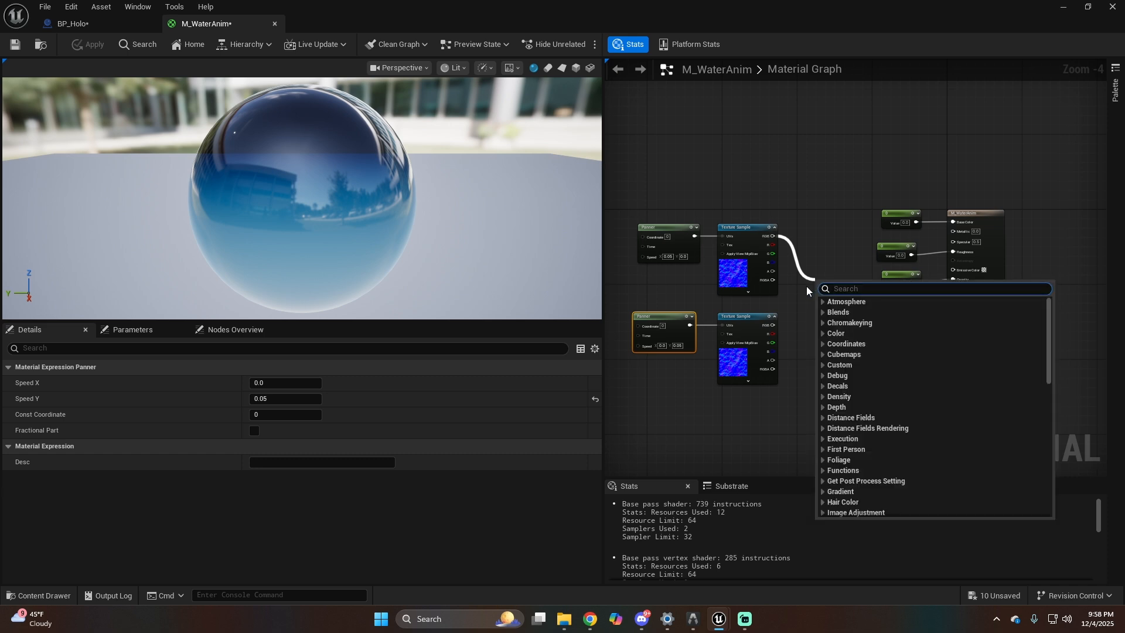
text(bhlend)
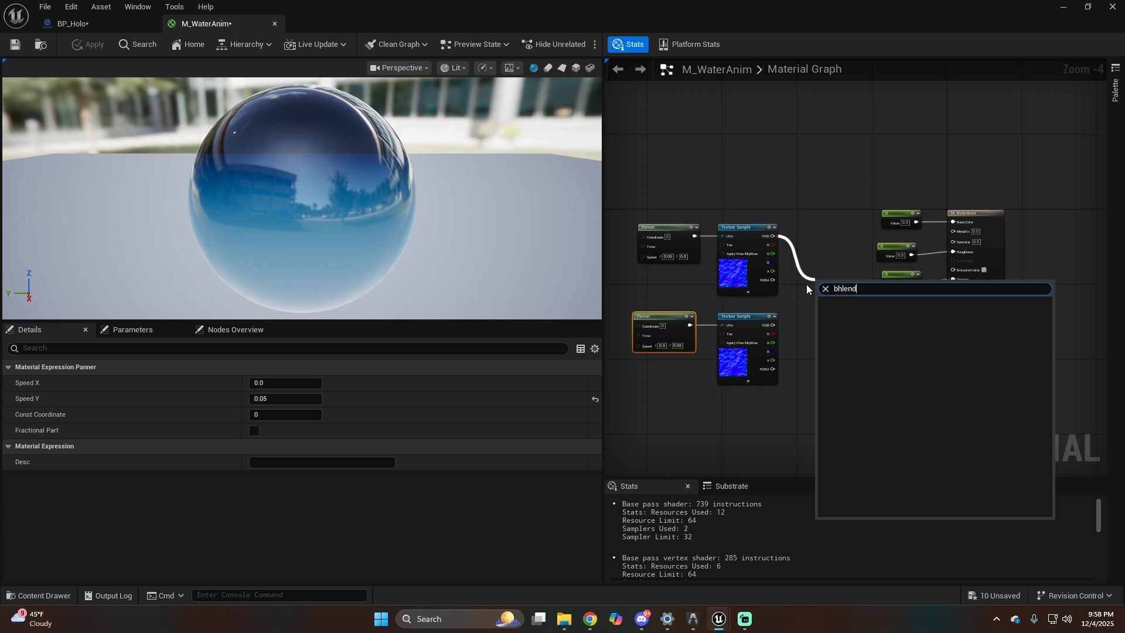
key(BackSpace)
key(BackSpace)
key(BackSpace)
text(le)
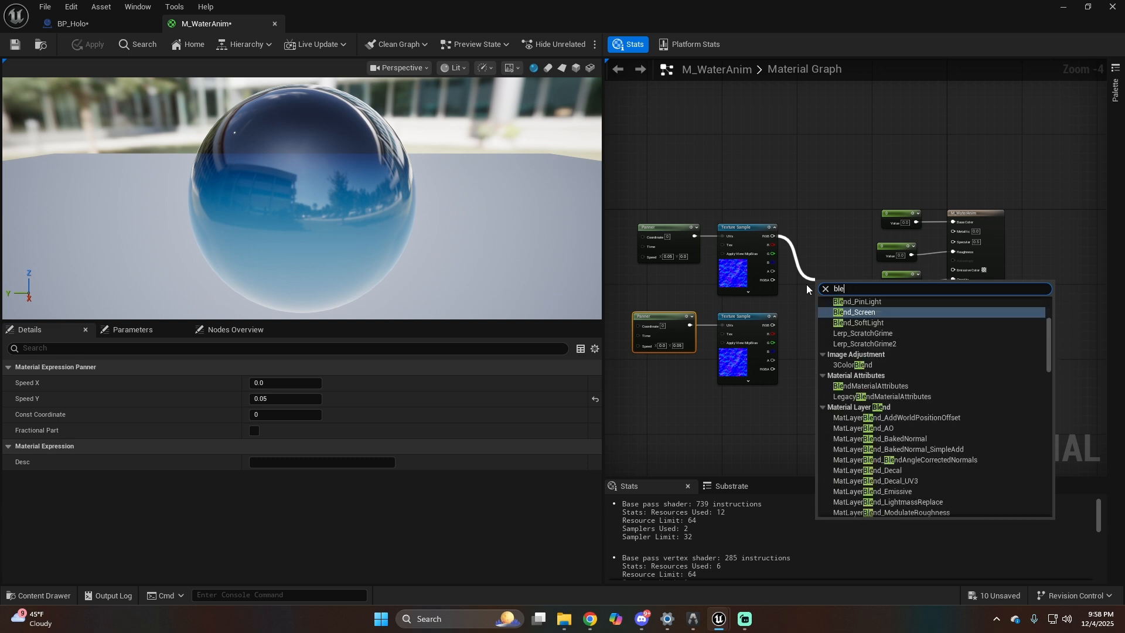
text(ndan)
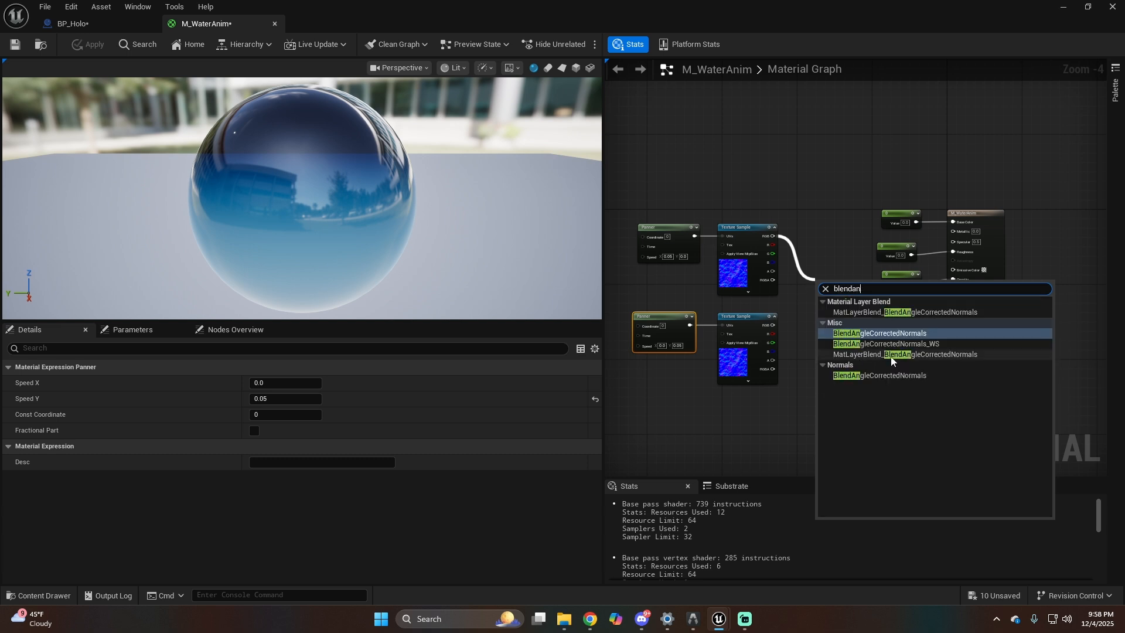
click(865, 374)
drag(831, 276, 823, 297)
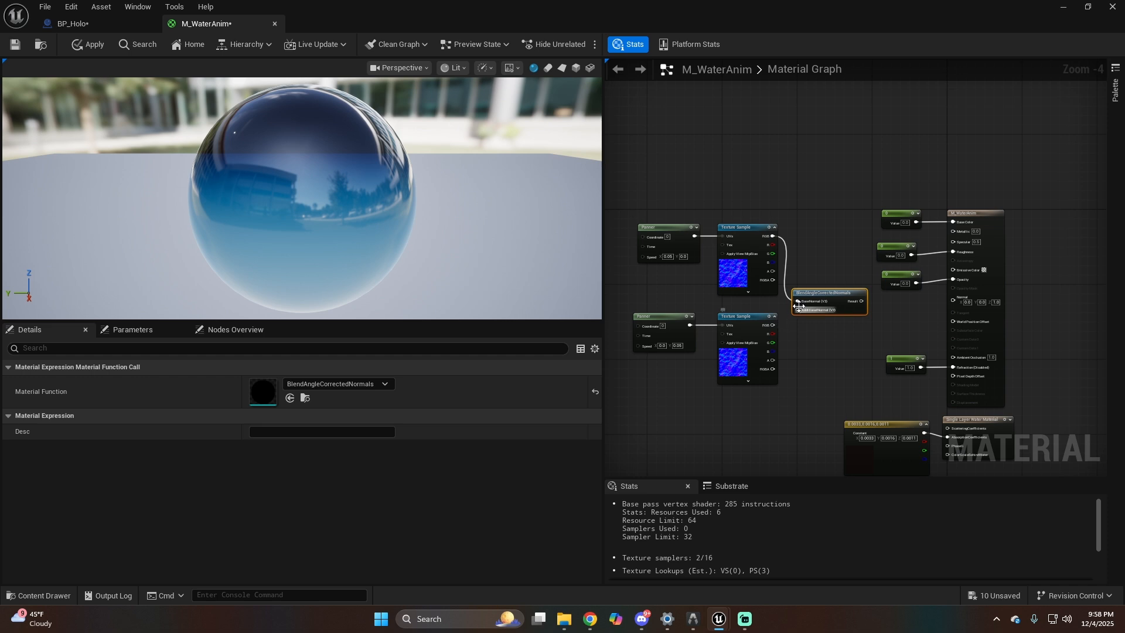
Connect the lower Texture Sample's RGB to AdditionalNormal and the blend result to the material's Normal input, and apply the changes.
scroll(830, 302, up, 3)
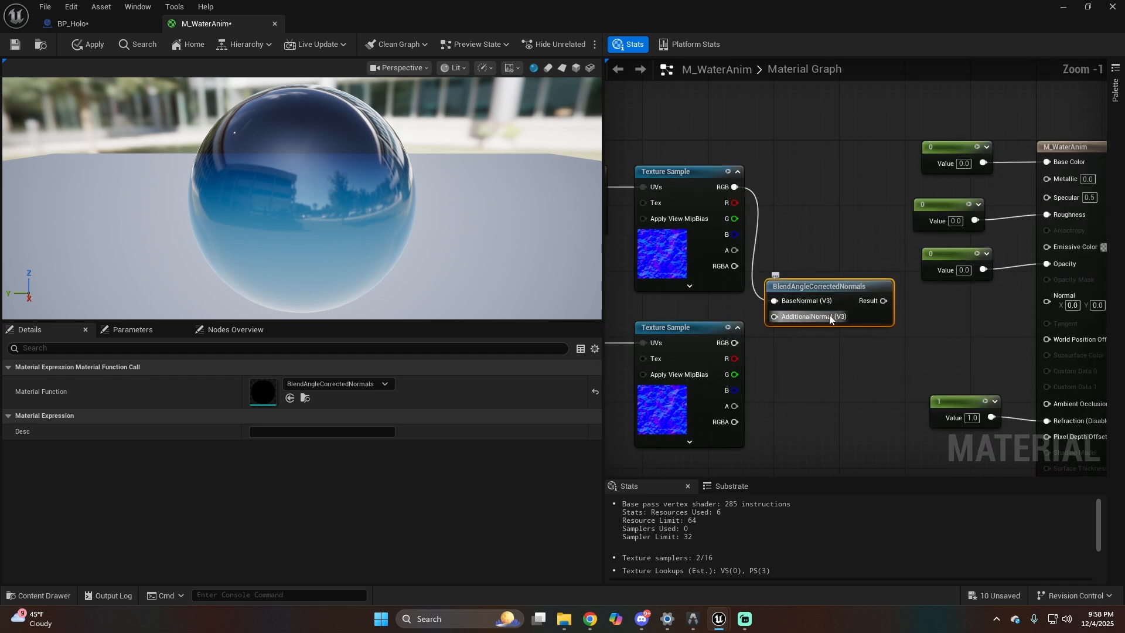
scroll(829, 314, up, 1)
drag(717, 346, 766, 316)
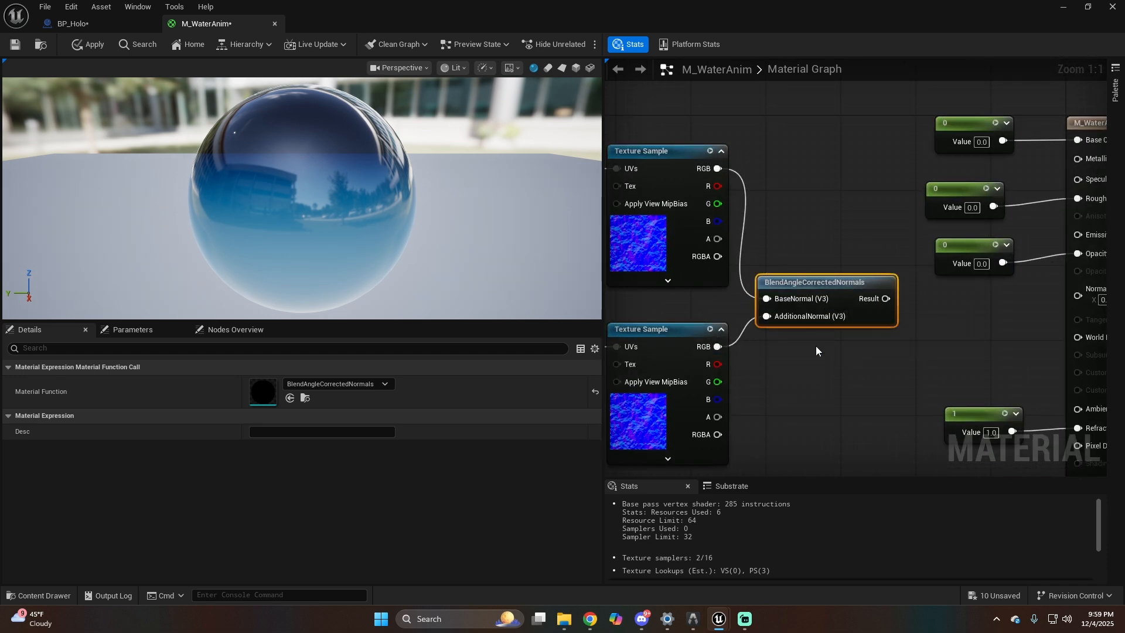
scroll(816, 351, down, 3)
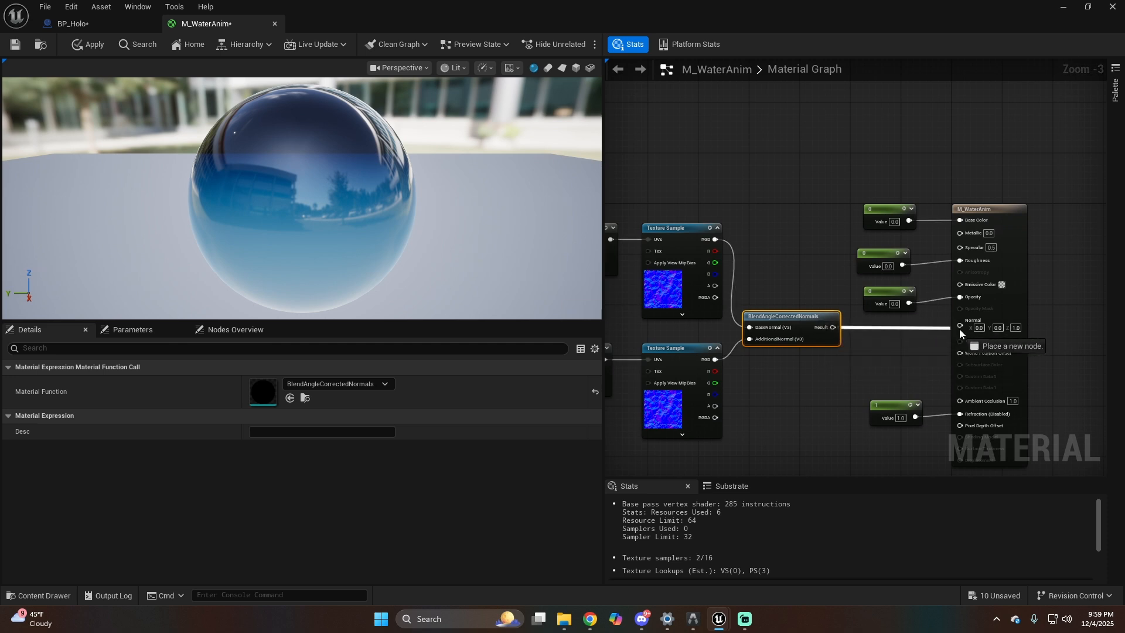
drag(963, 325, 960, 326)
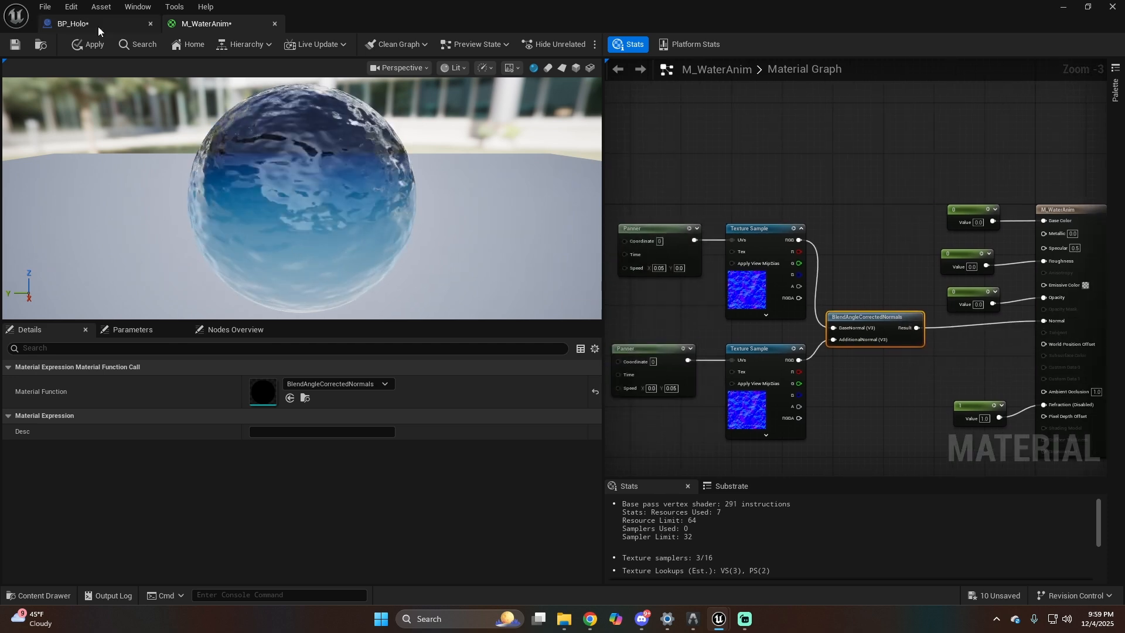
click(88, 44)
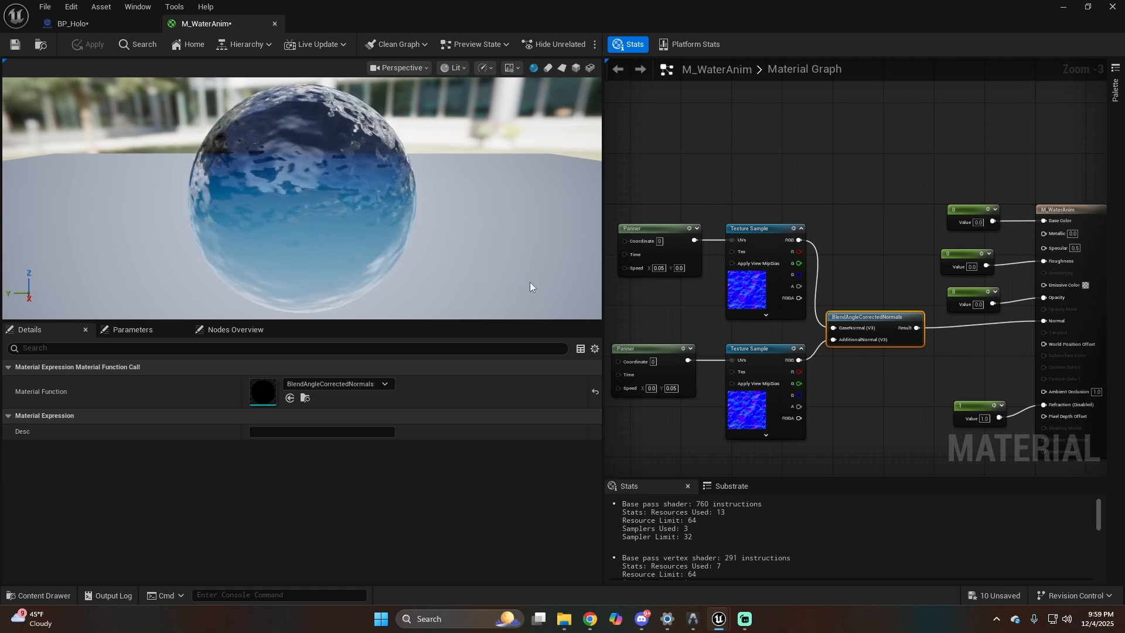
Add a TextureCoordinate node in the free space before the two Panner nodes.
right_drag(783, 401, 1017, 377)
right_drag(841, 401, 908, 405)
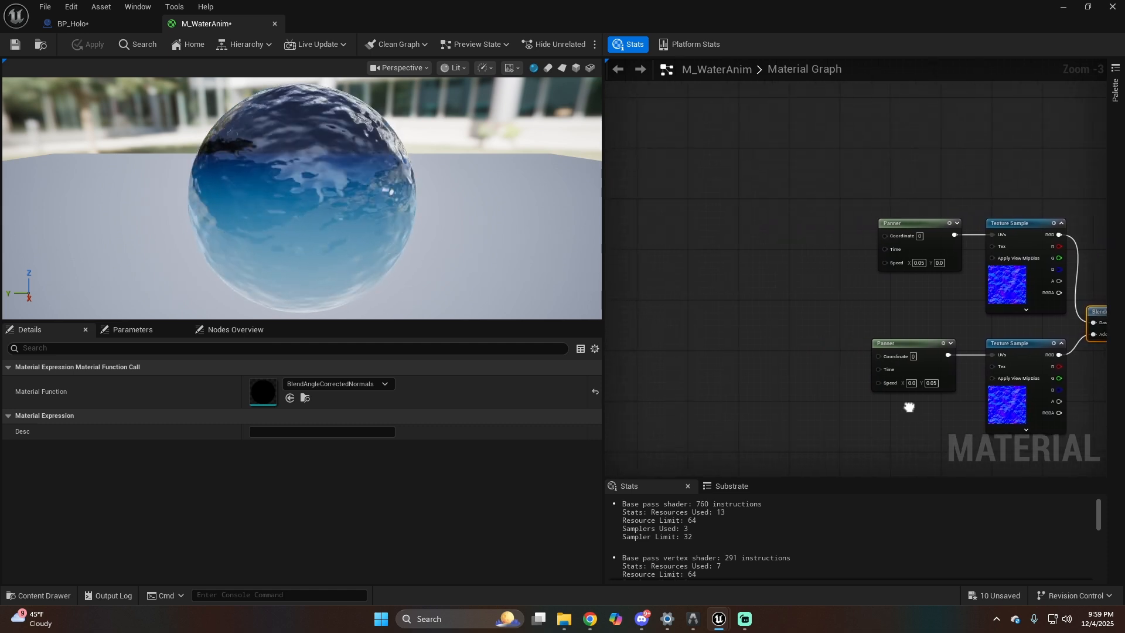
right_drag(694, 279, 766, 306)
right_click(766, 304)
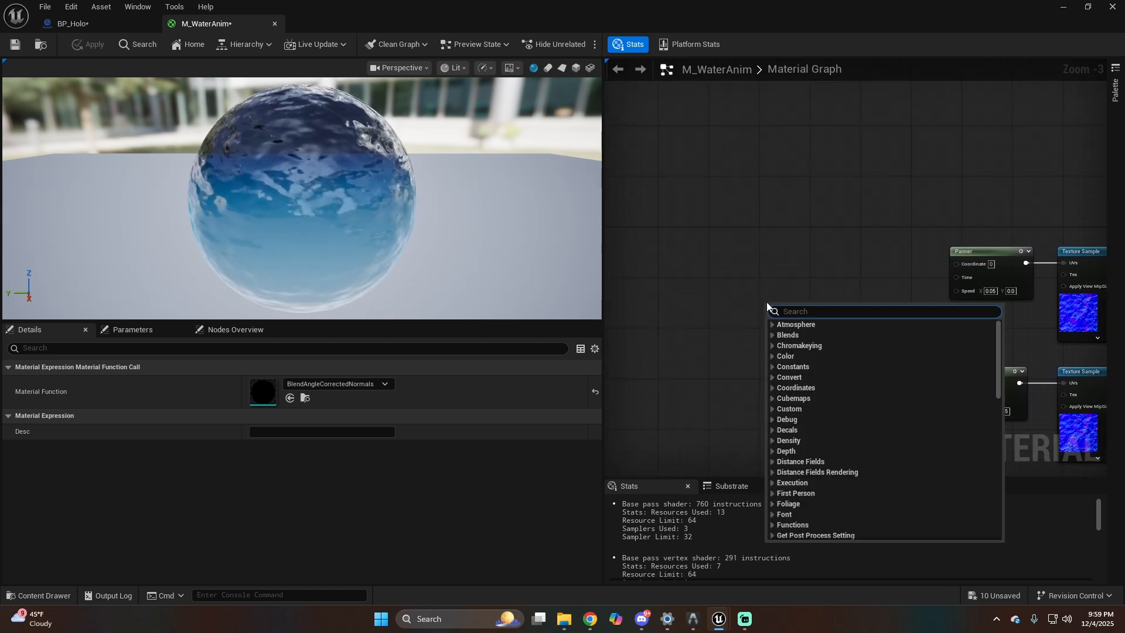
text(texture co)
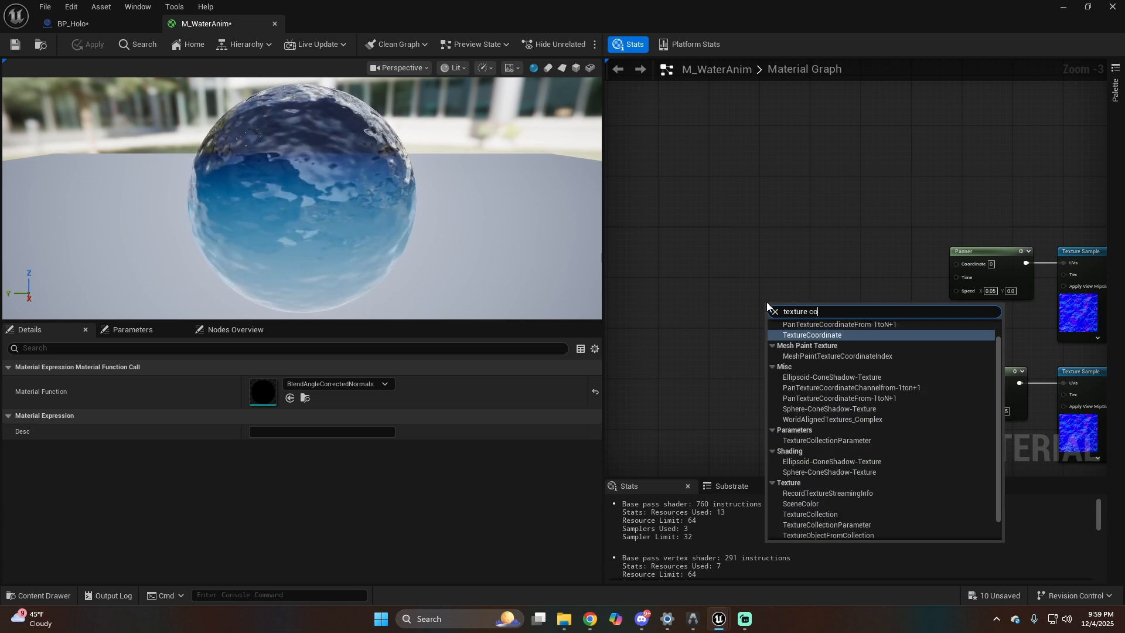
click(801, 334)
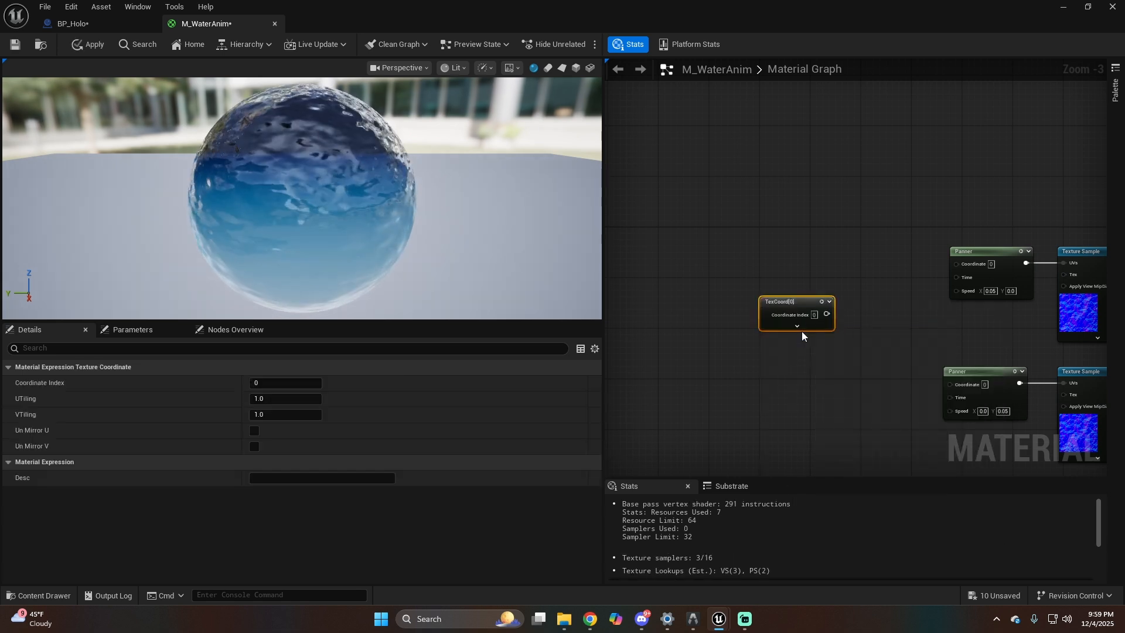
Feed the TextureCoordinate node through a new Multiply node with B set to 0.5 into the upper Panner's Coordinate input.
drag(832, 277, 856, 266)
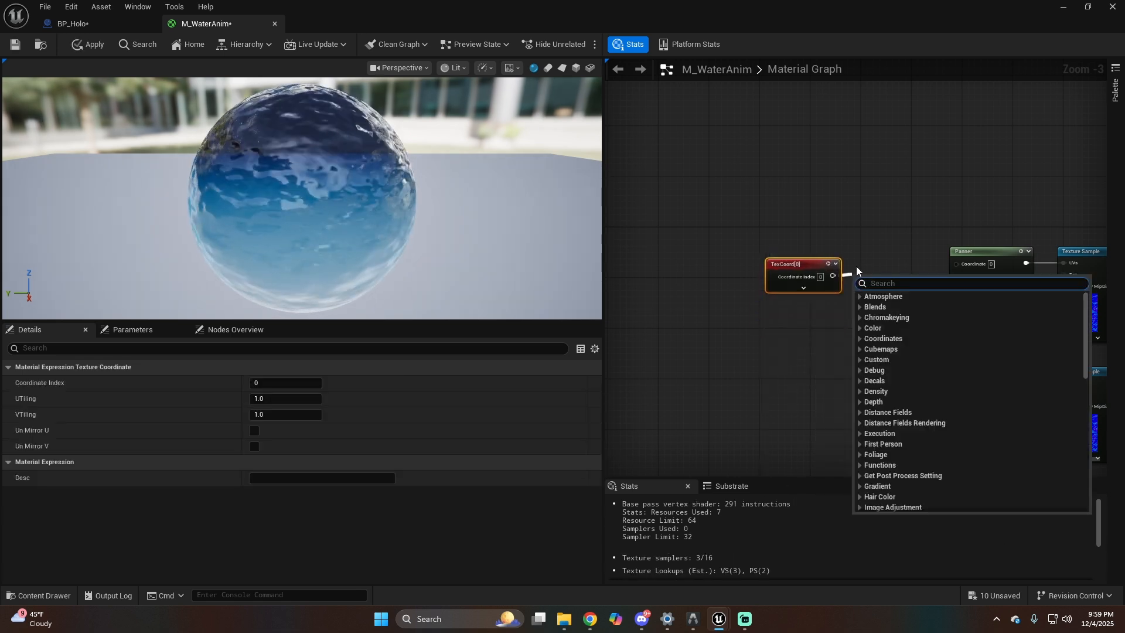
text(multip)
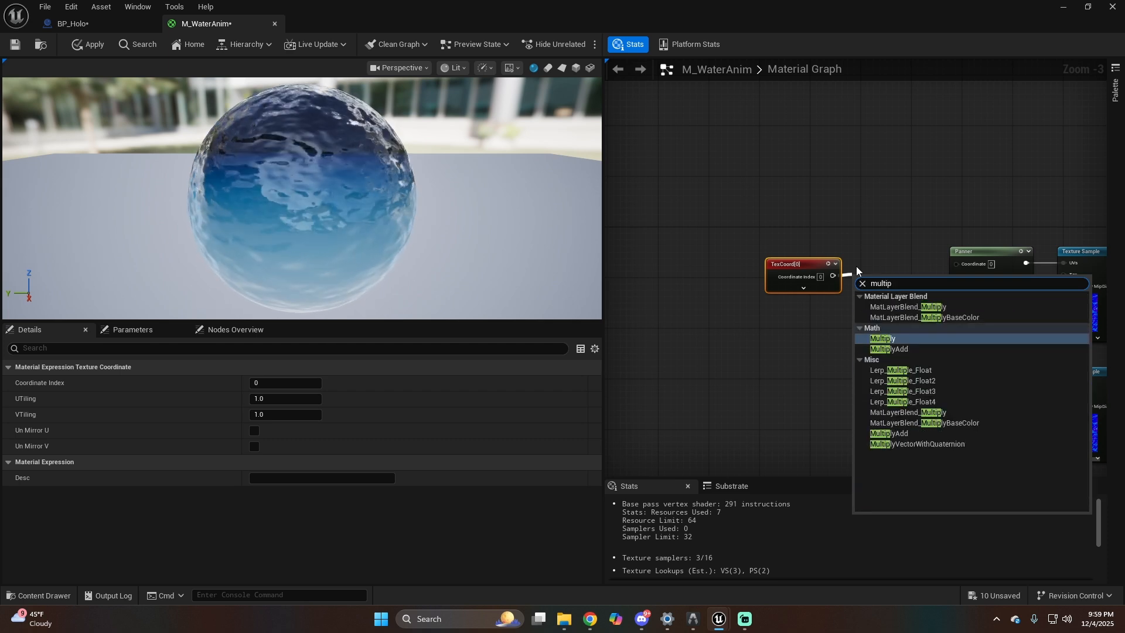
click(884, 338)
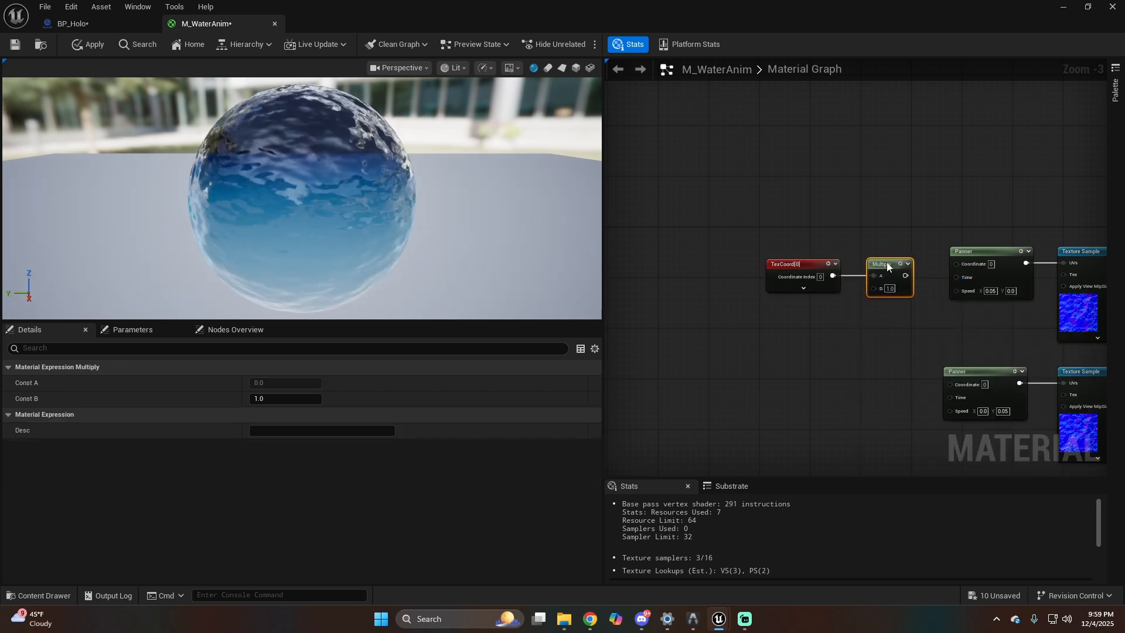
drag(914, 276, 957, 262)
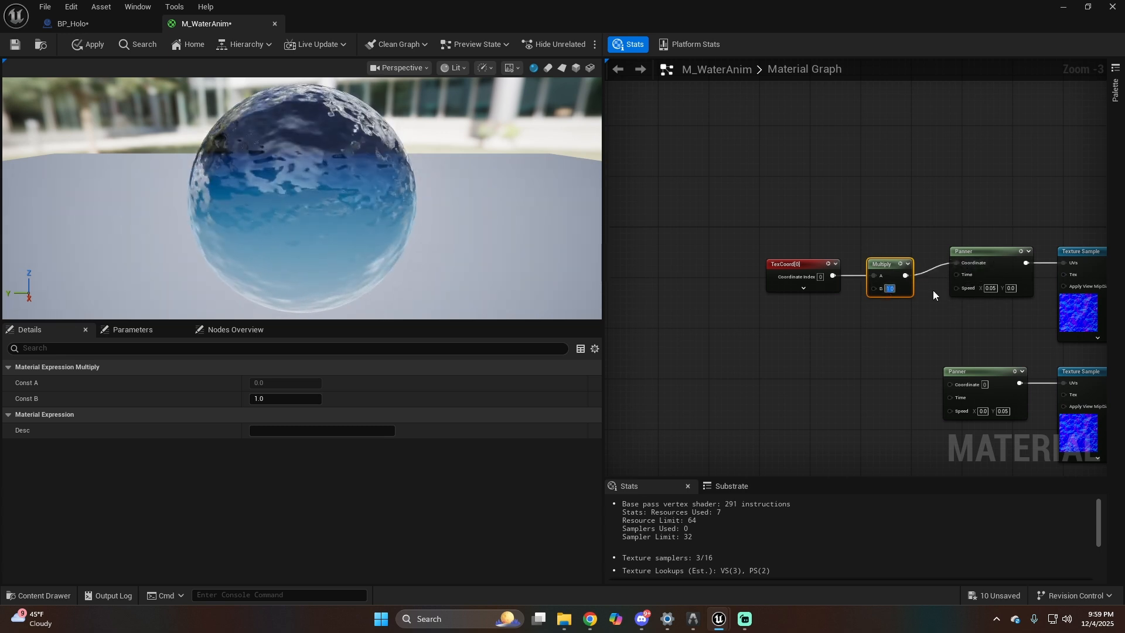
text(0.5)
key(Return)
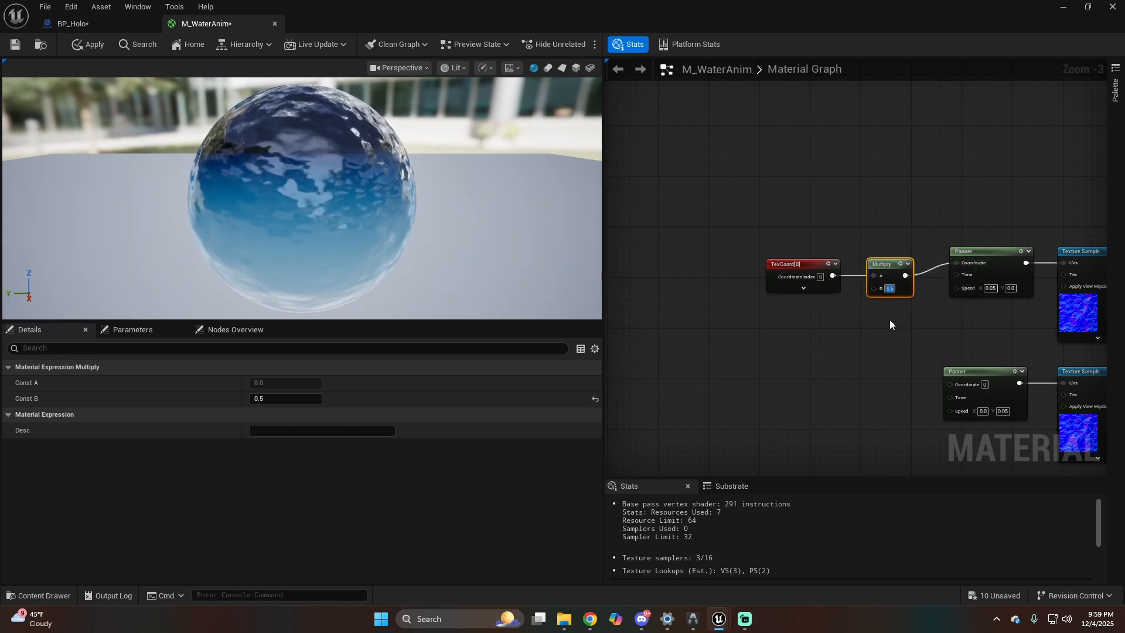
Duplicate the TextureCoordinate node together with its Multiply node.
click(793, 272)
shift+click(890, 266)
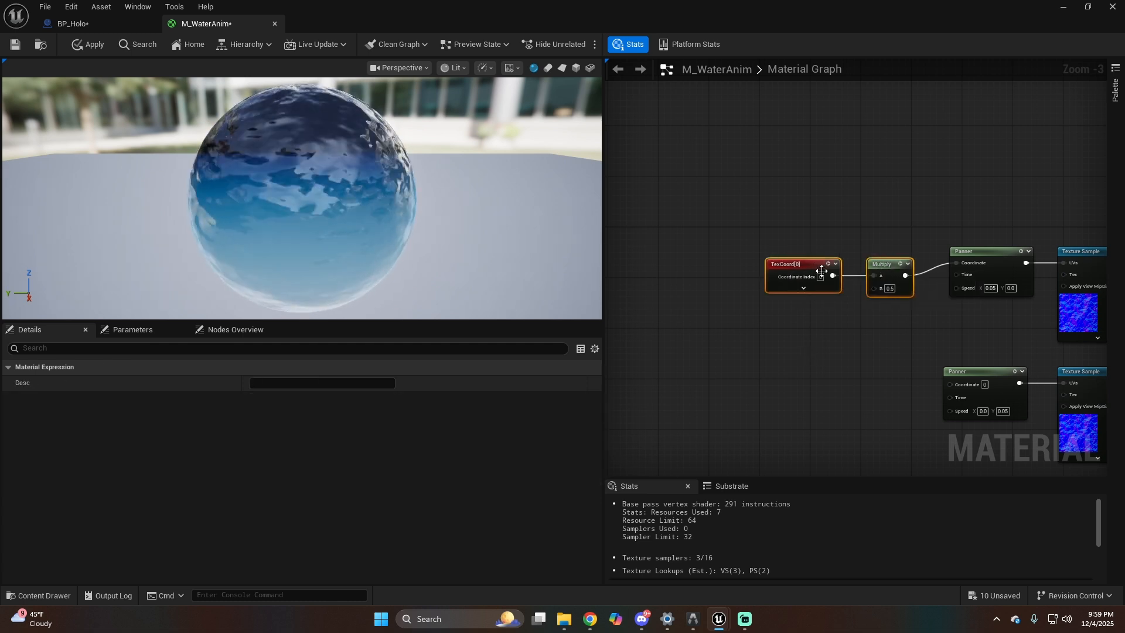
key(ctrl+d)
drag(822, 260, 808, 291)
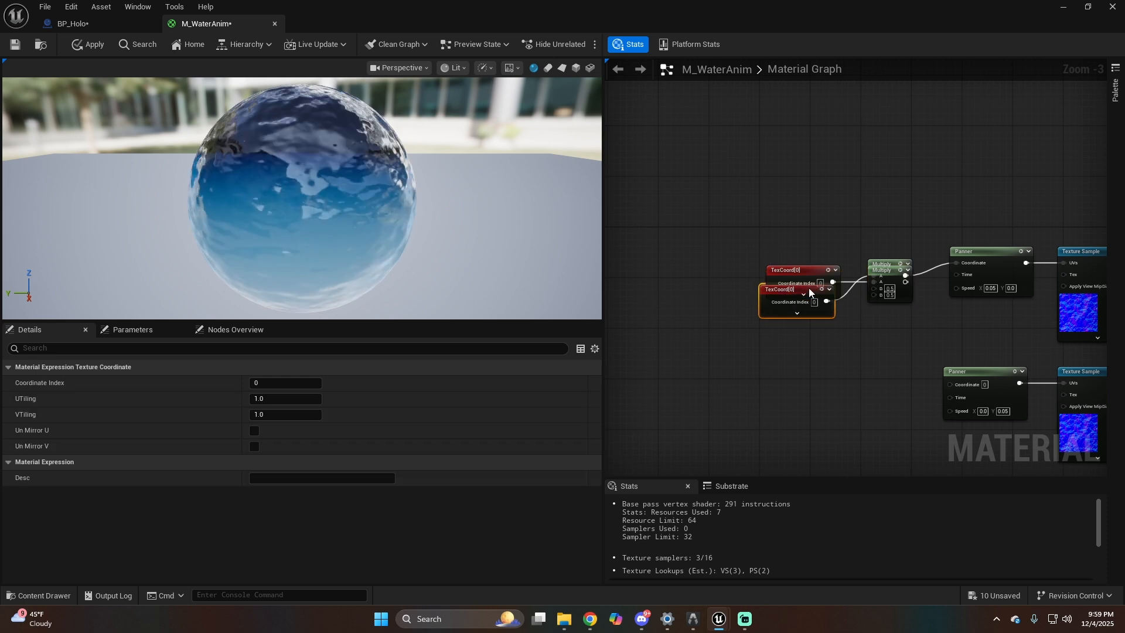
key(ctrl+z)
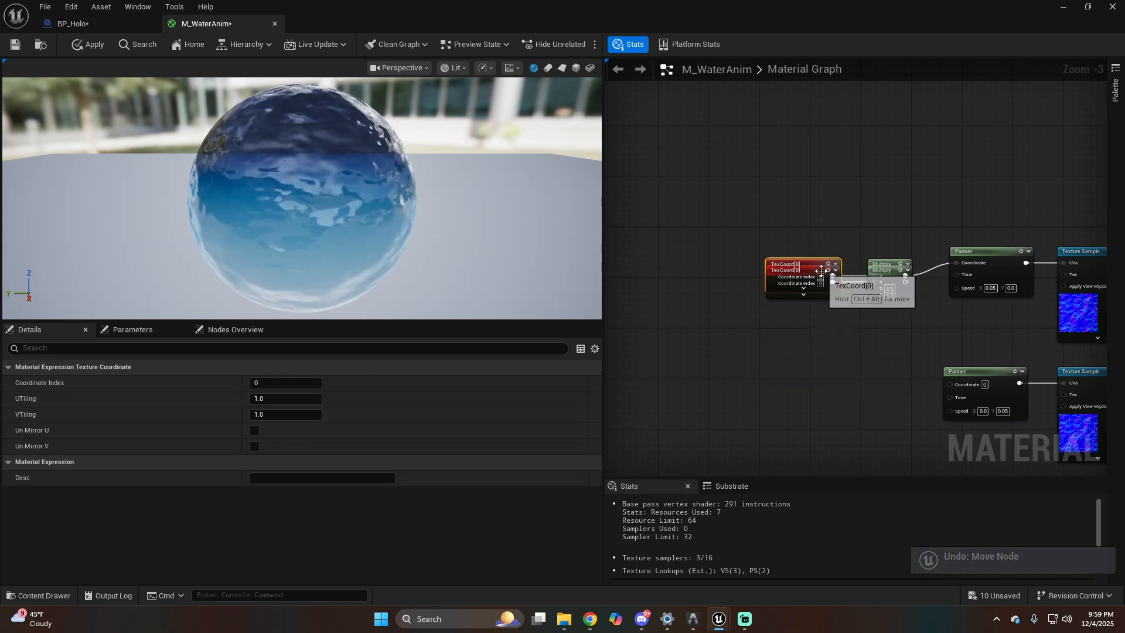
drag(819, 279, 813, 291)
key(ctrl+z)
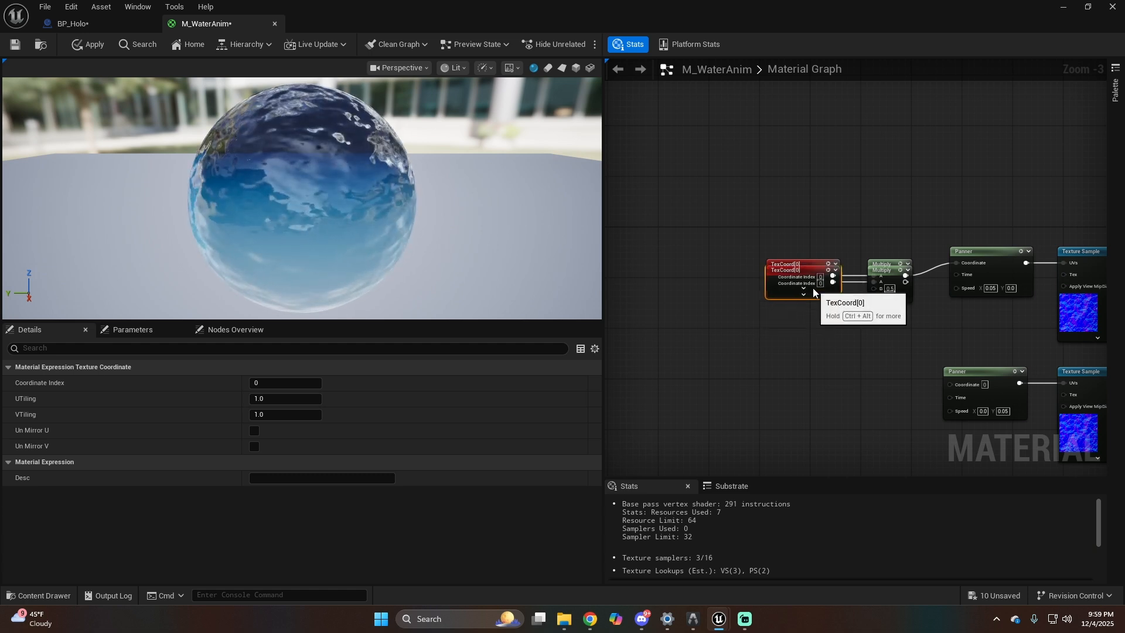
drag(813, 263, 784, 288)
key(ctrl+z)
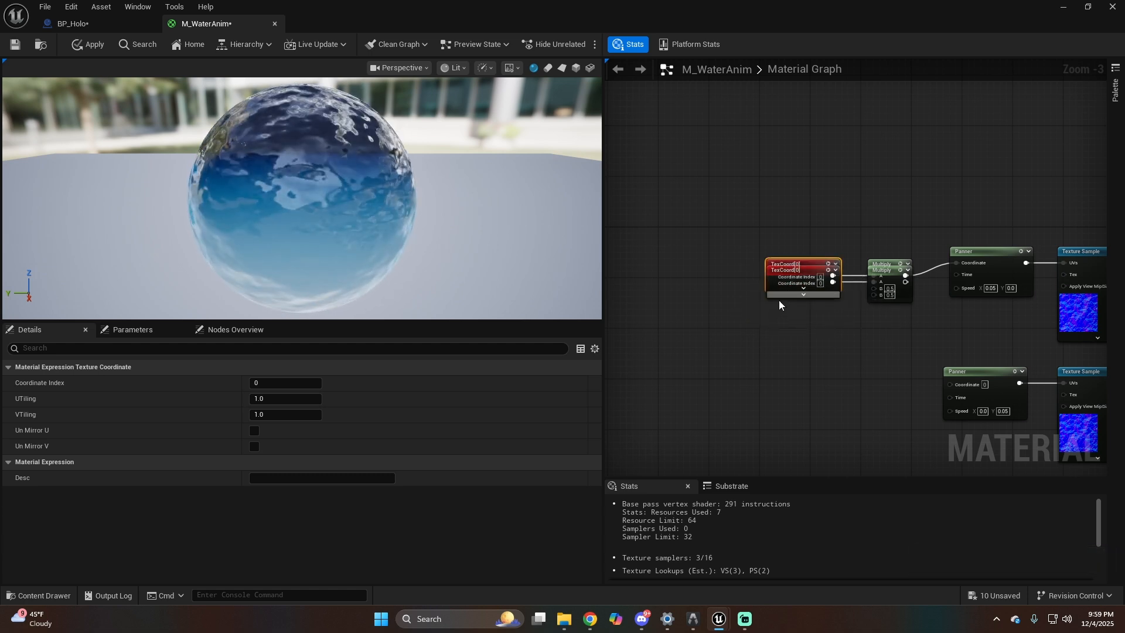
Place the duplicated TextureCoordinate and Multiply pair before the lower Panner, wired into its Coordinate input, and apply the material changes.
drag(886, 267, 879, 394)
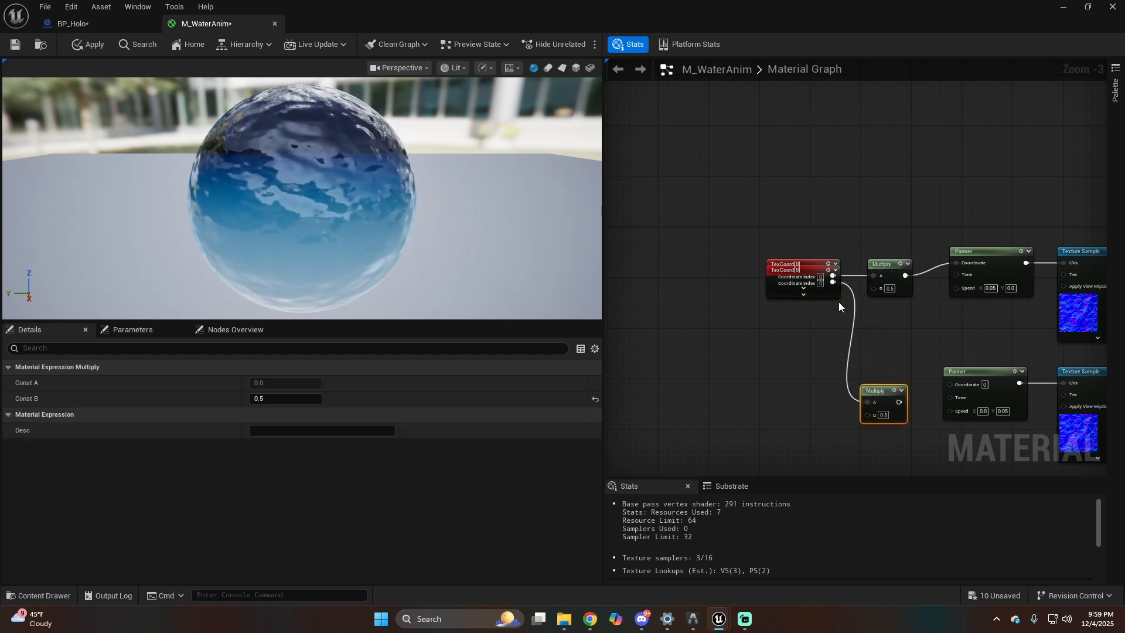
drag(814, 267, 806, 388)
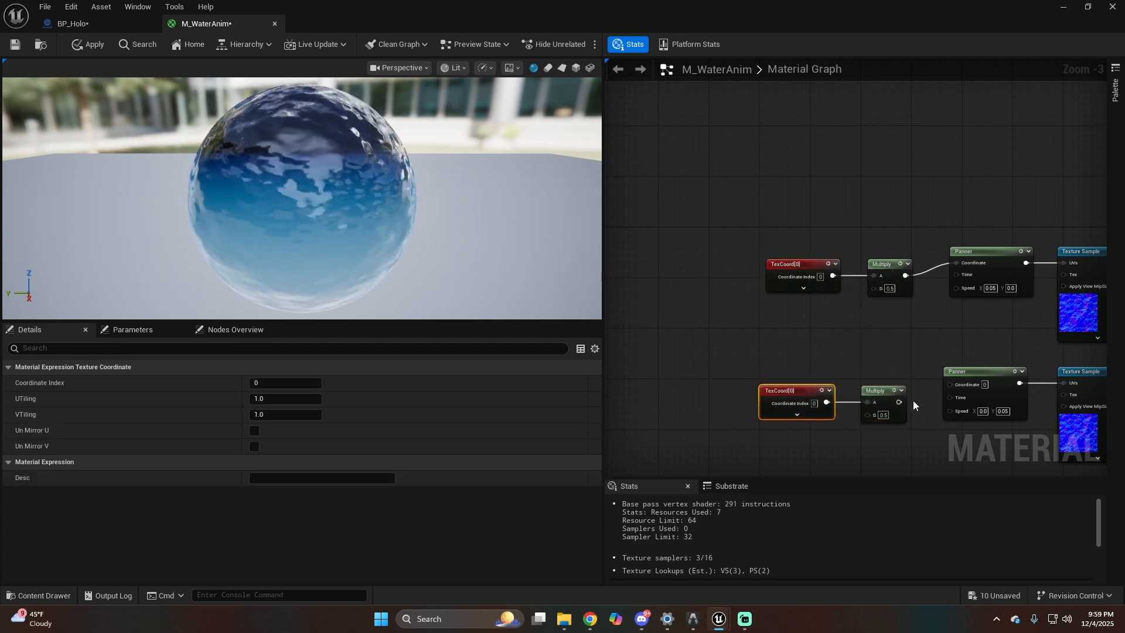
right_drag(944, 428, 848, 431)
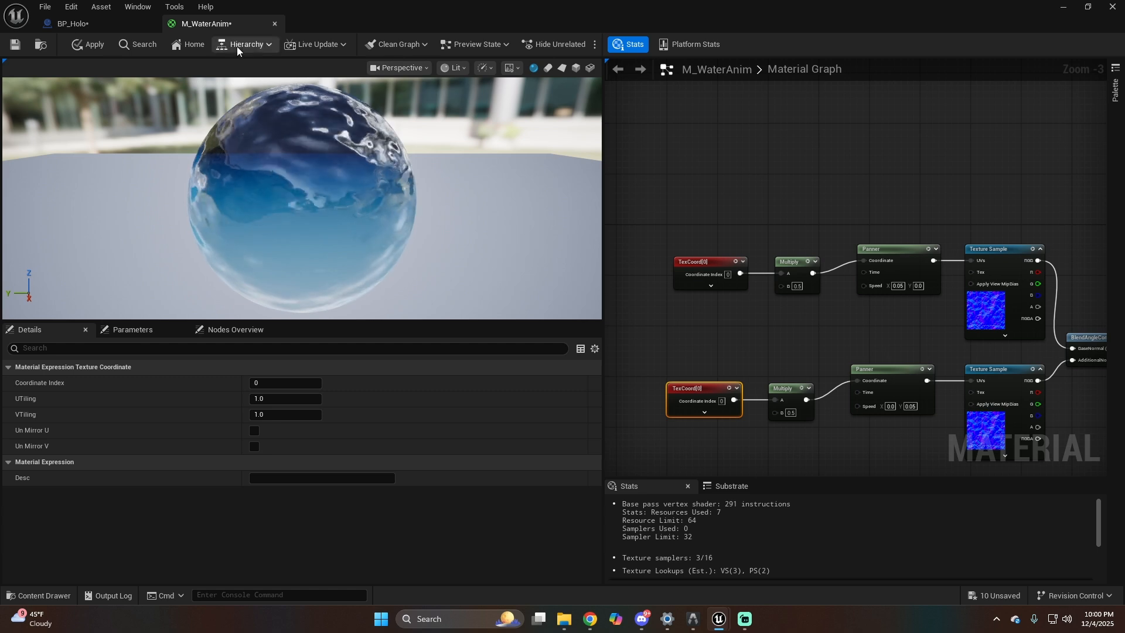
click(87, 41)
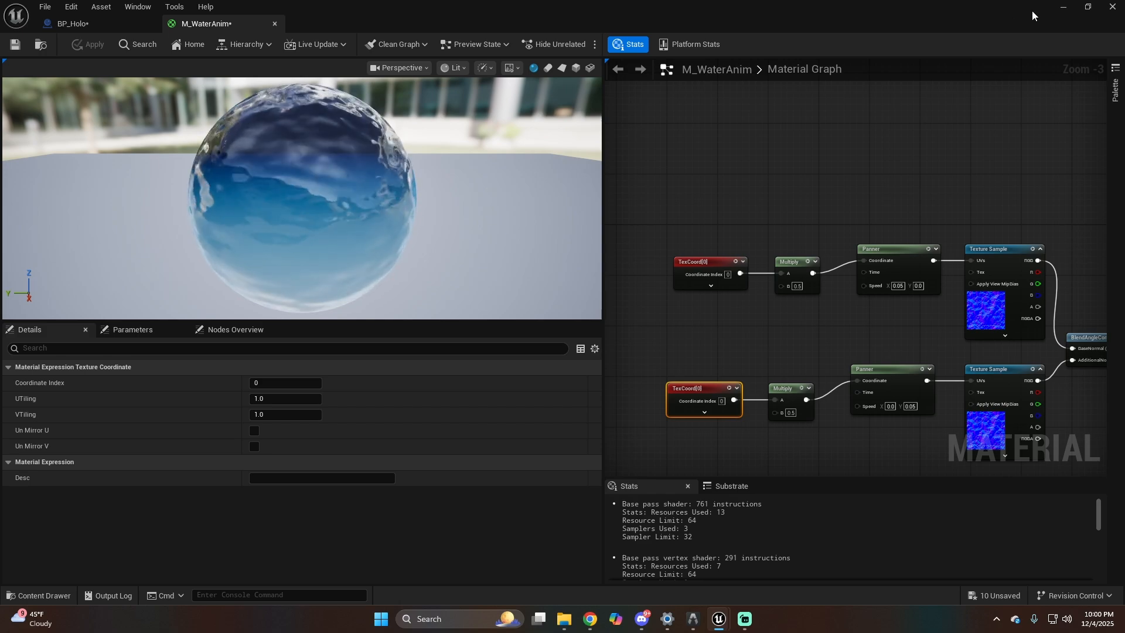
Return to the level and examine the animated water surface on the plane from several angles.
click(1064, 8)
right_drag(647, 331, 899, 292)
right_drag(455, 331, 657, 331)
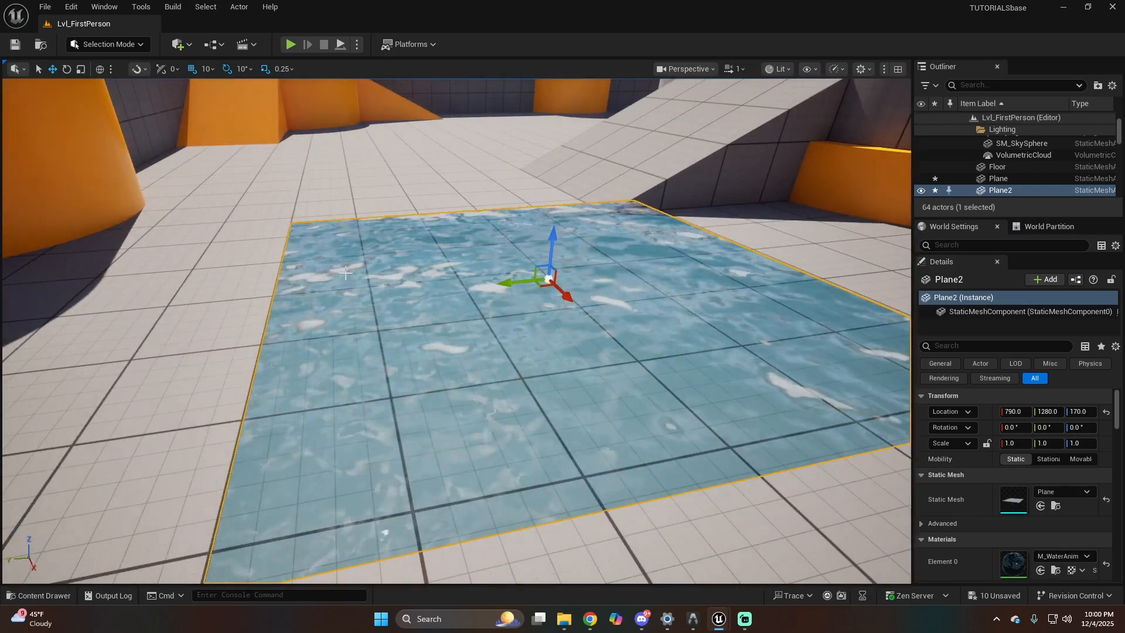